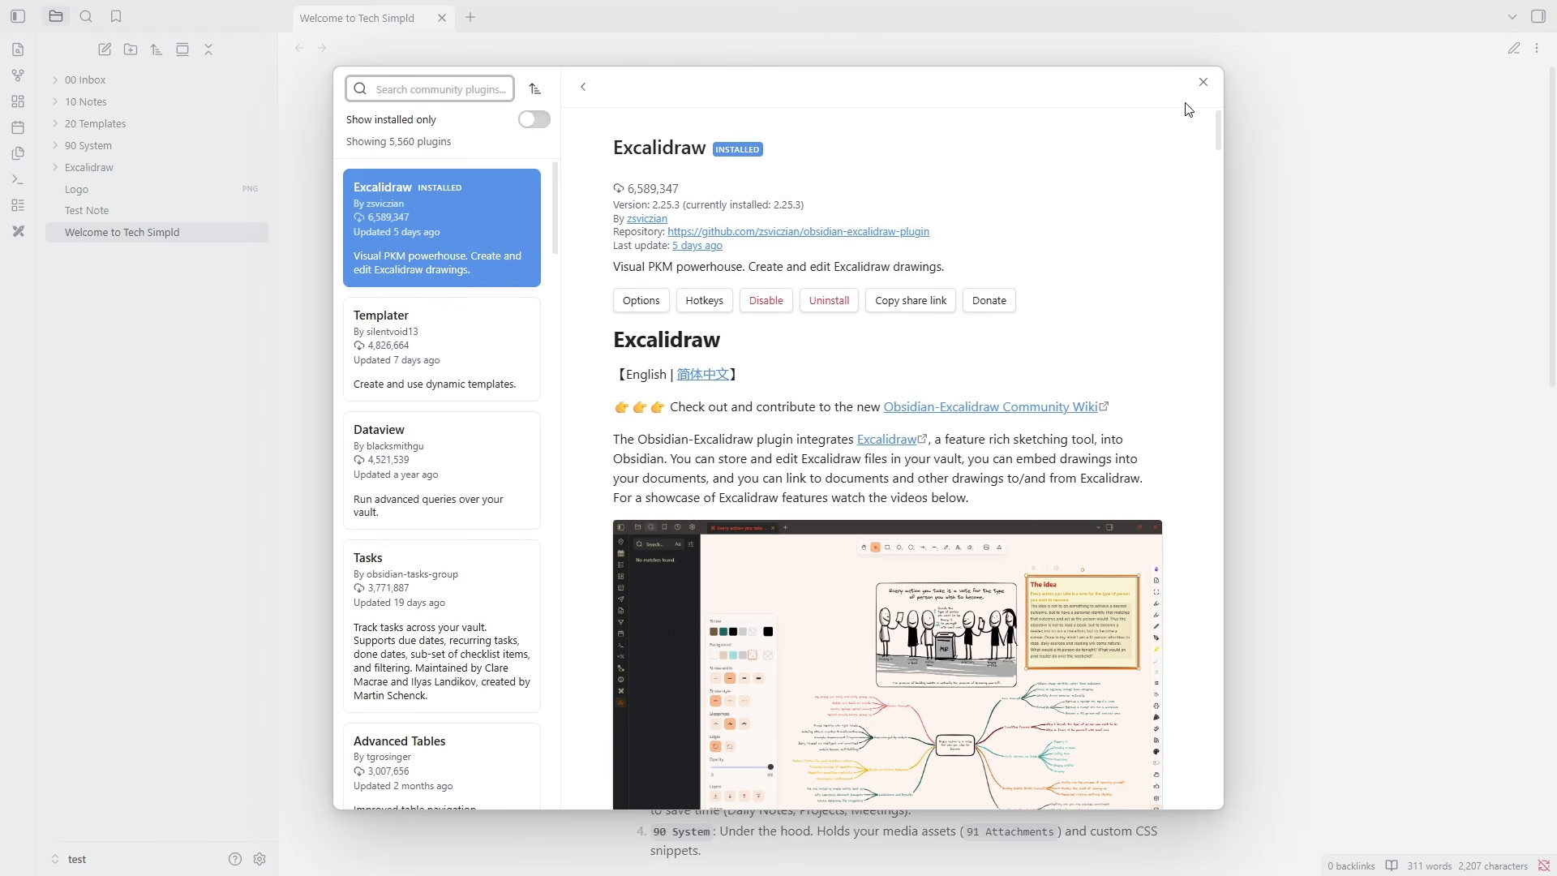
- Close the community plugin browser and create a new Excalidraw drawing
{"action": "left_click", "coordinate": [1204, 81]}
{"action": "left_click", "coordinate": [1204, 77]}
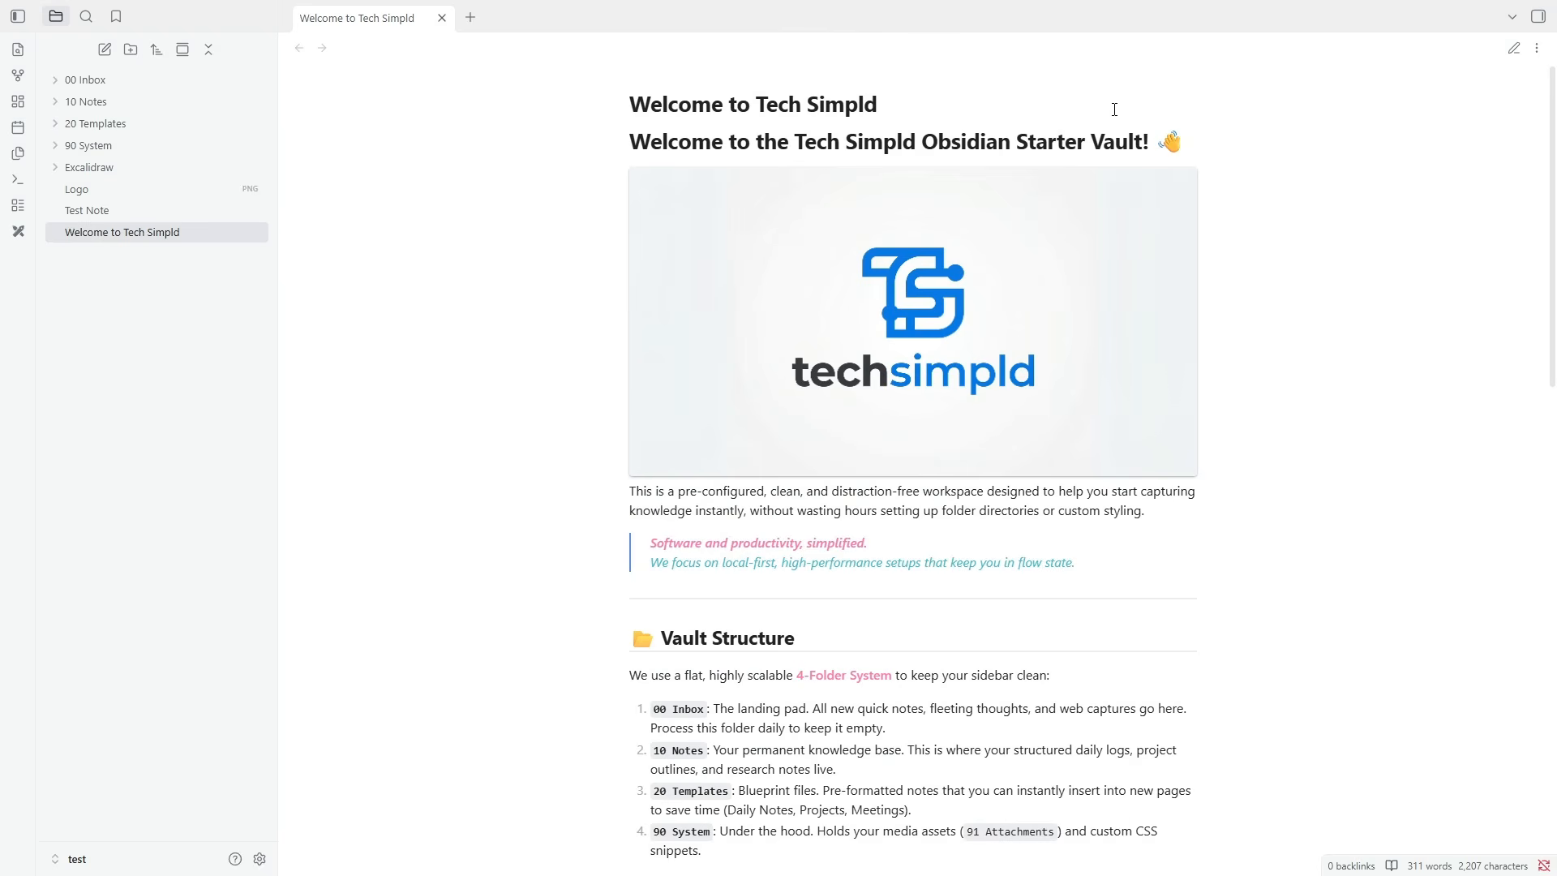
{"action": "left_click", "coordinate": [18, 232]}
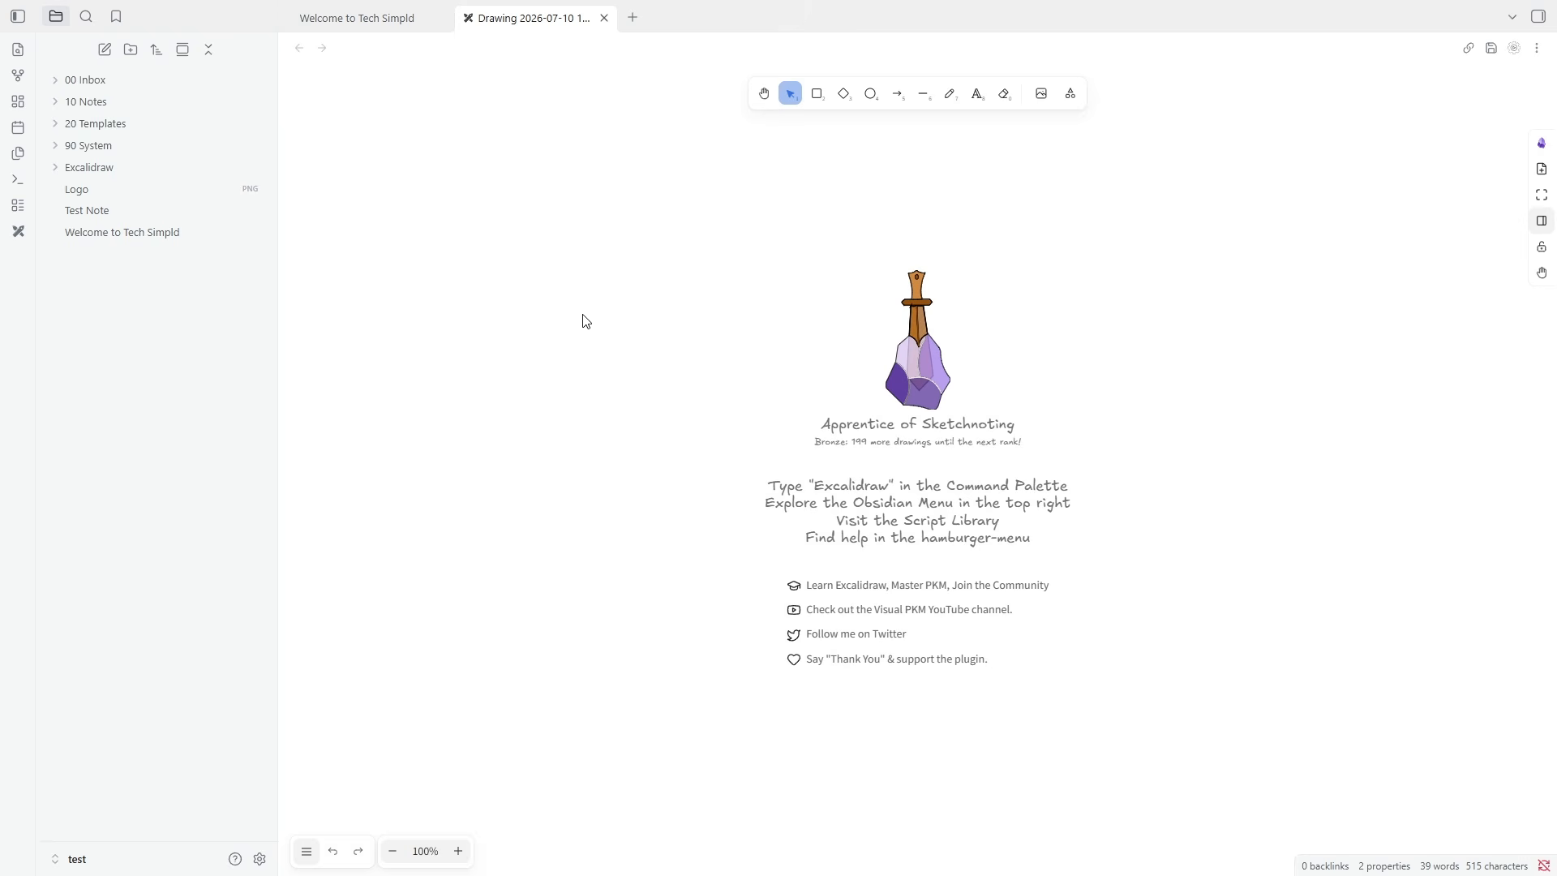
- Draw a rectangle near the top of the canvas and label it "Do you need food?"
{"action": "left_click", "coordinate": [817, 94]}
{"action": "left_click_drag", "start_coordinate": [800, 208], "coordinate": [989, 302]}
{"action": "double_click", "coordinate": [888, 251]}
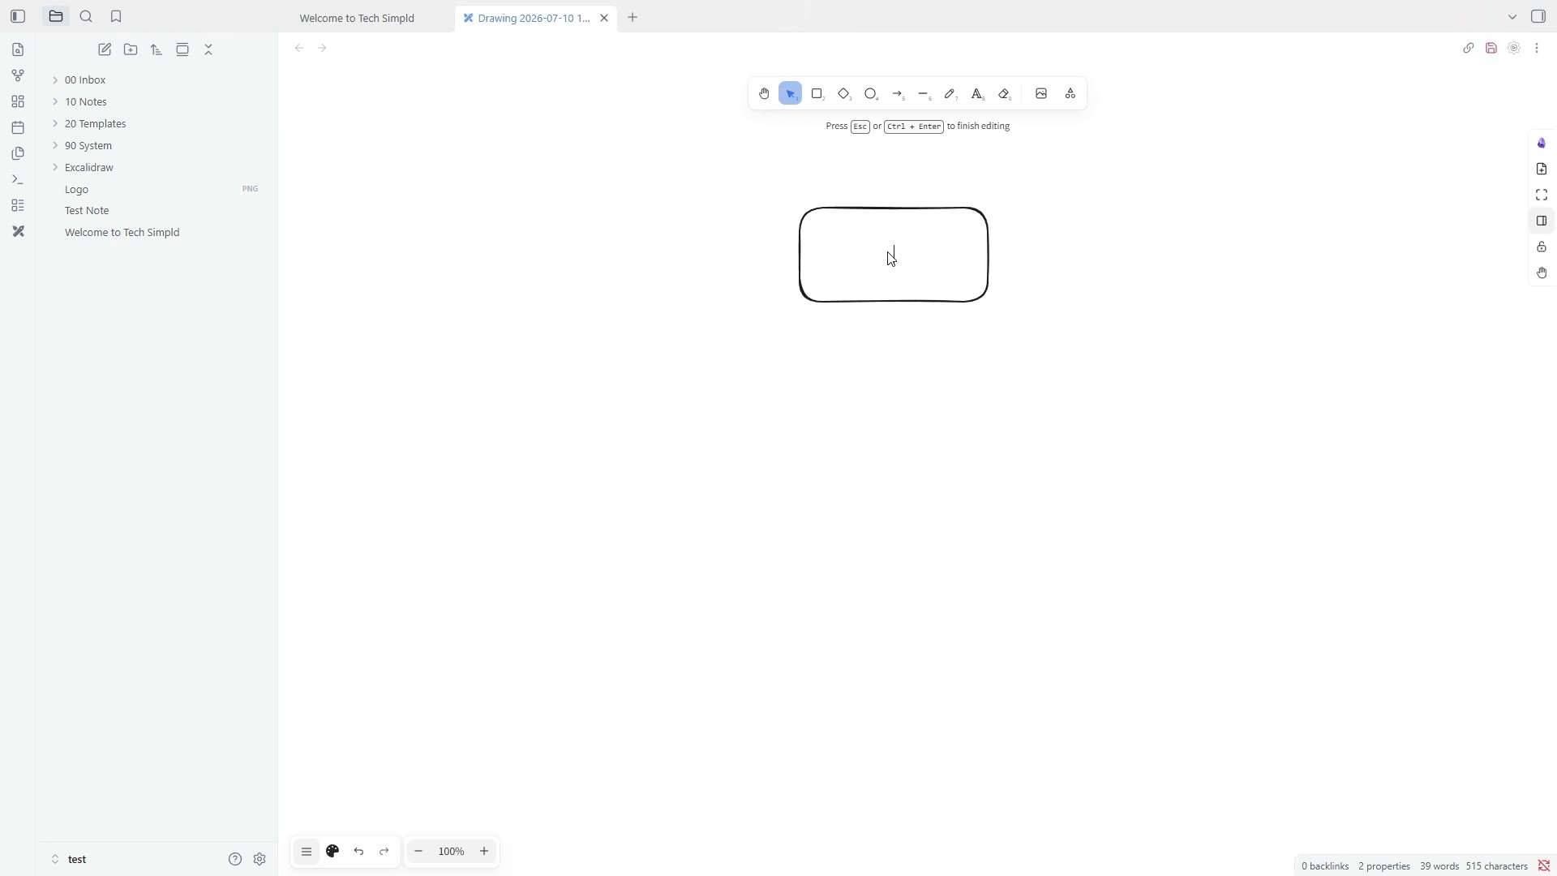
{"action": "type", "text": "Do you need food?"}
{"action": "left_click", "coordinate": [941, 166]}
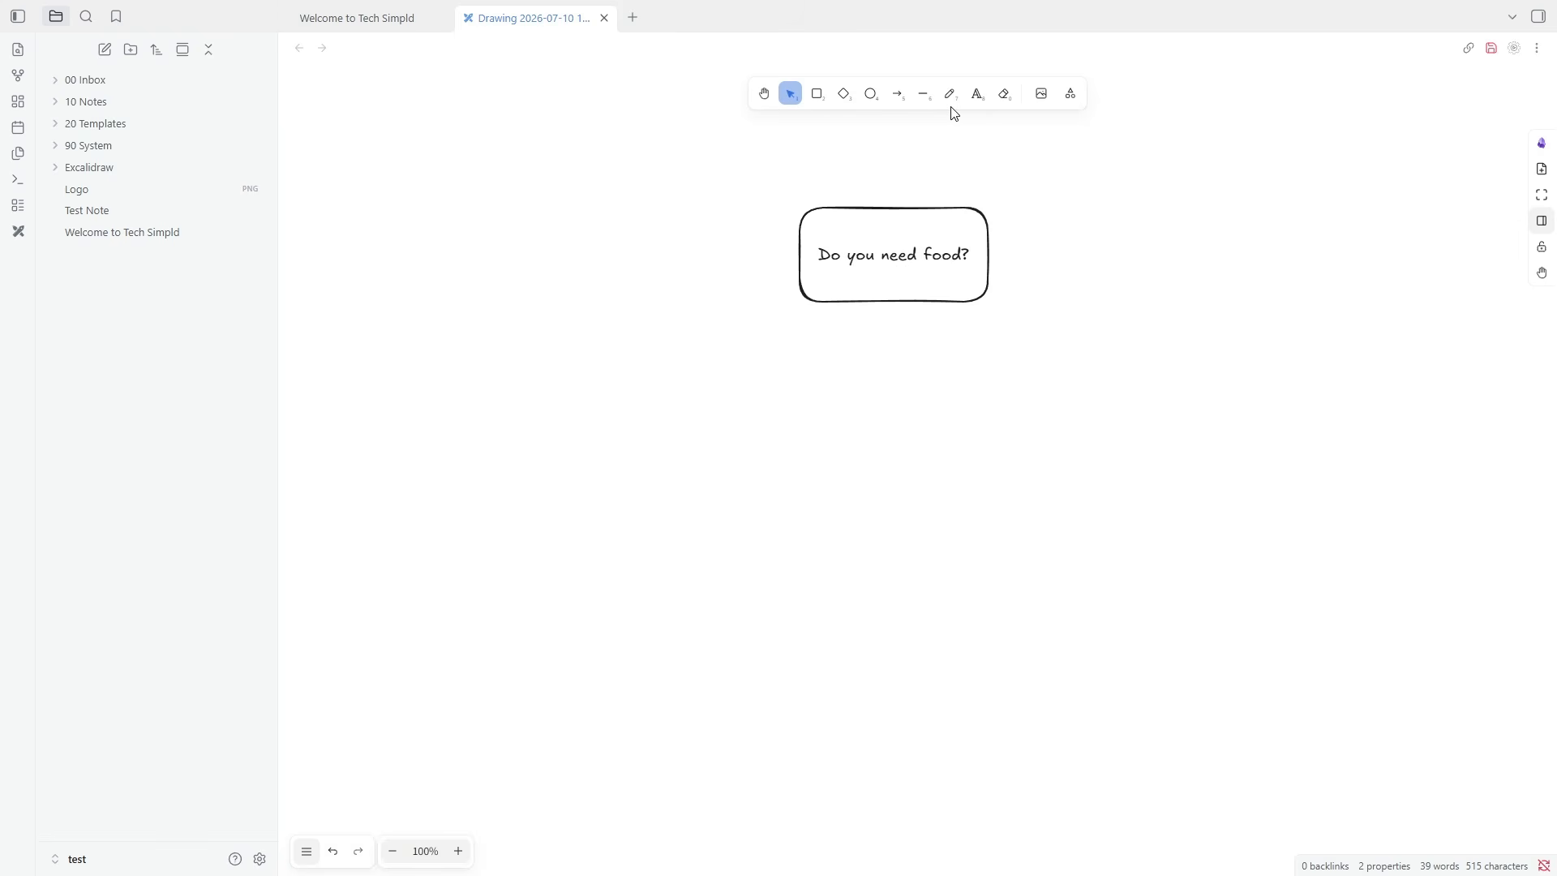
- Draw an empty diamond below the "Do you need food?" box
{"action": "left_click_drag", "start_coordinate": [843, 103], "coordinate": [888, 422]}
{"action": "left_click", "coordinate": [843, 93]}
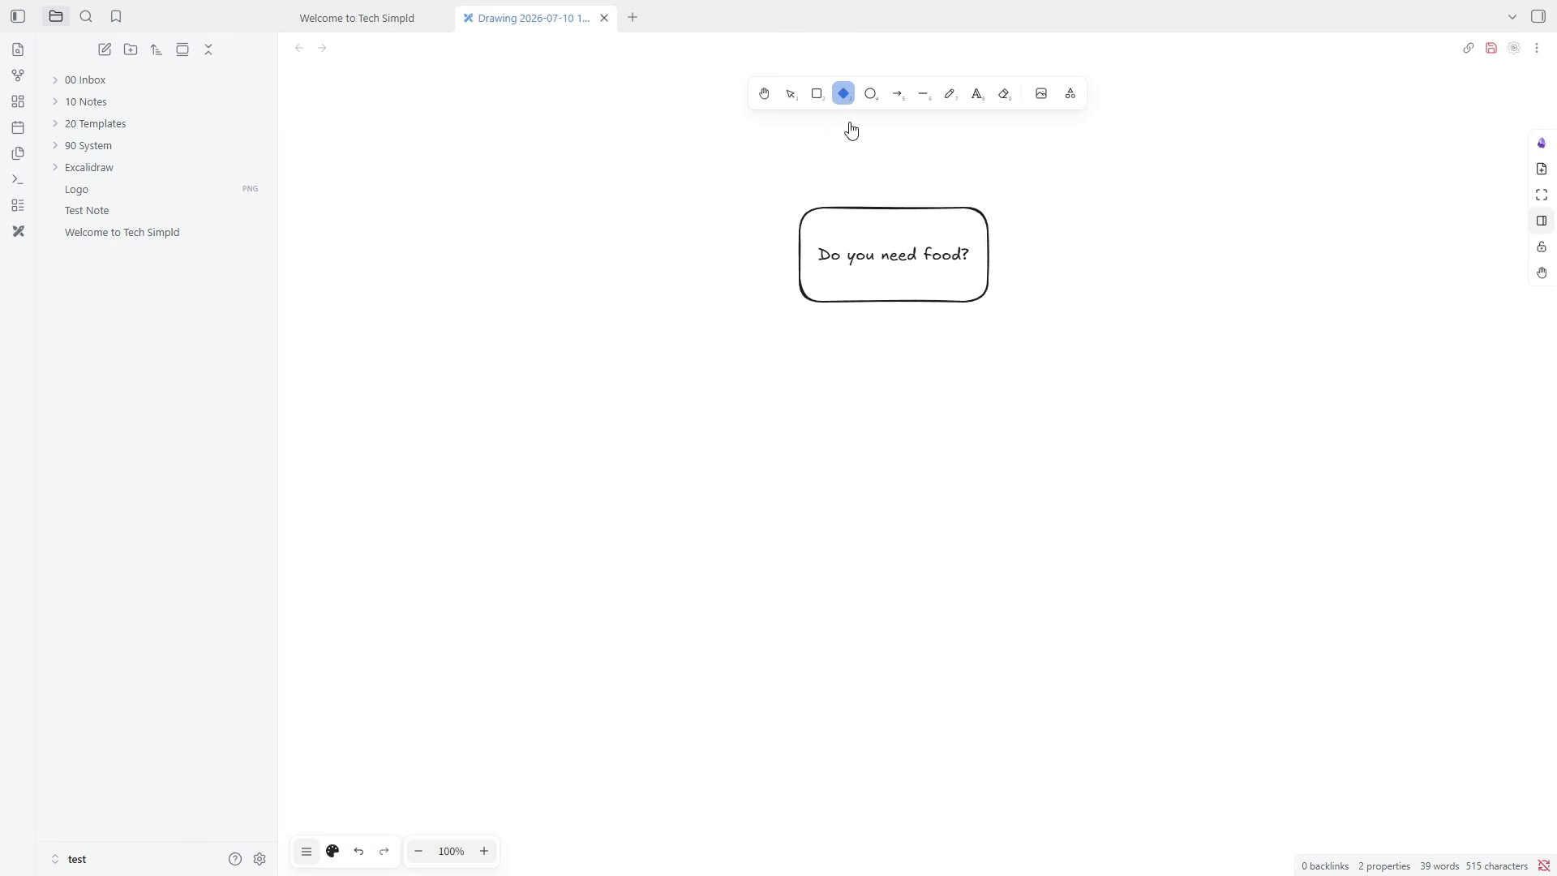
{"action": "left_click_drag", "start_coordinate": [844, 360], "coordinate": [951, 485]}
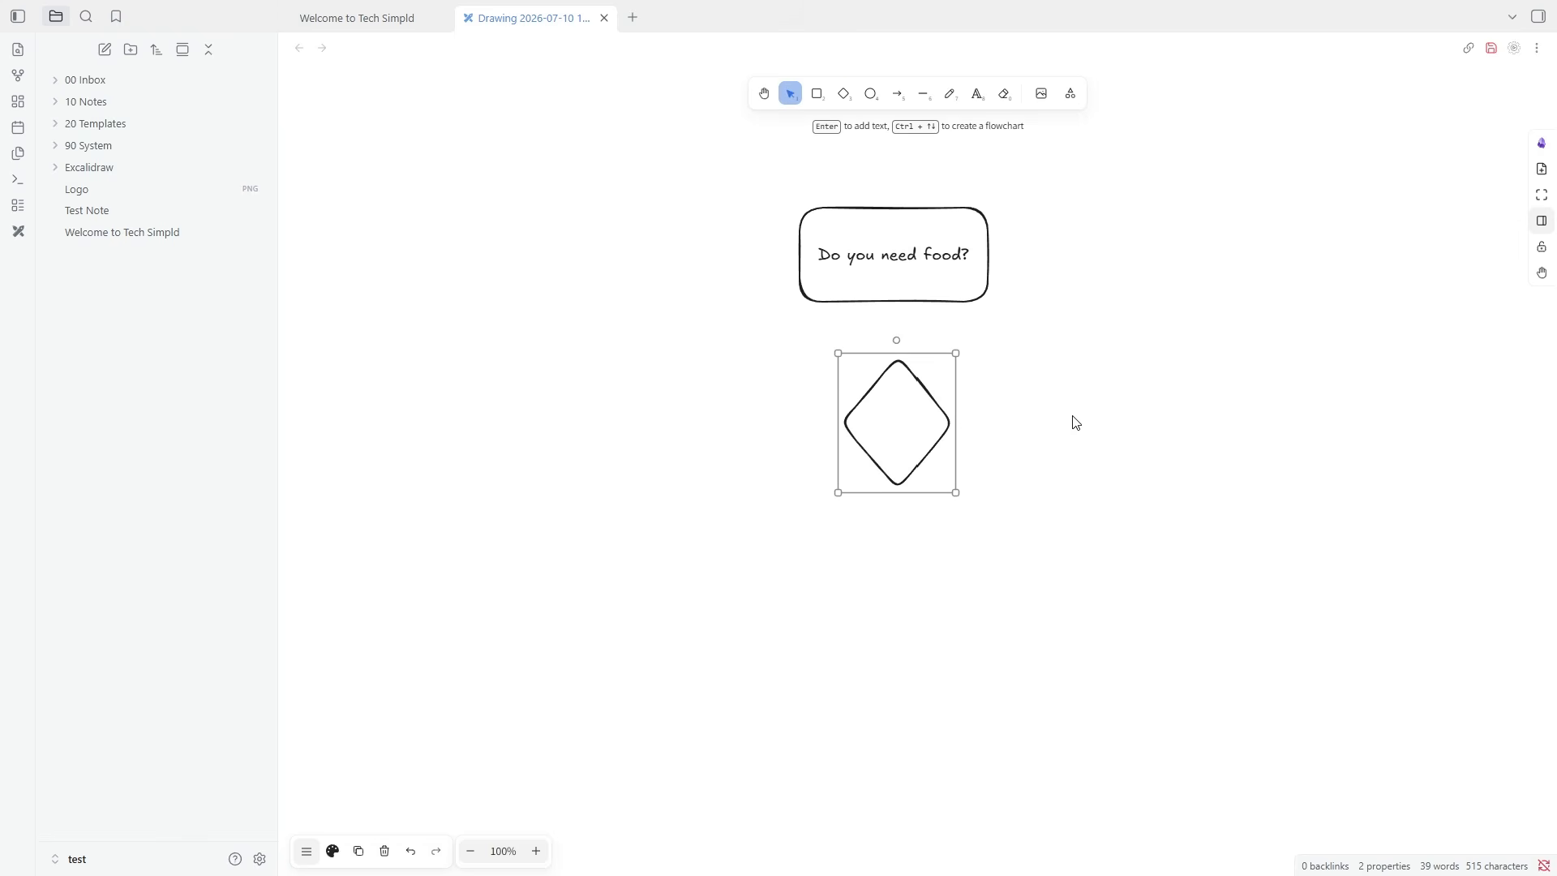
{"action": "left_click", "coordinate": [1079, 397]}
- Connect the bottom of the "Do you need food?" box to the diamond with an arrow
{"action": "left_click", "coordinate": [897, 93]}
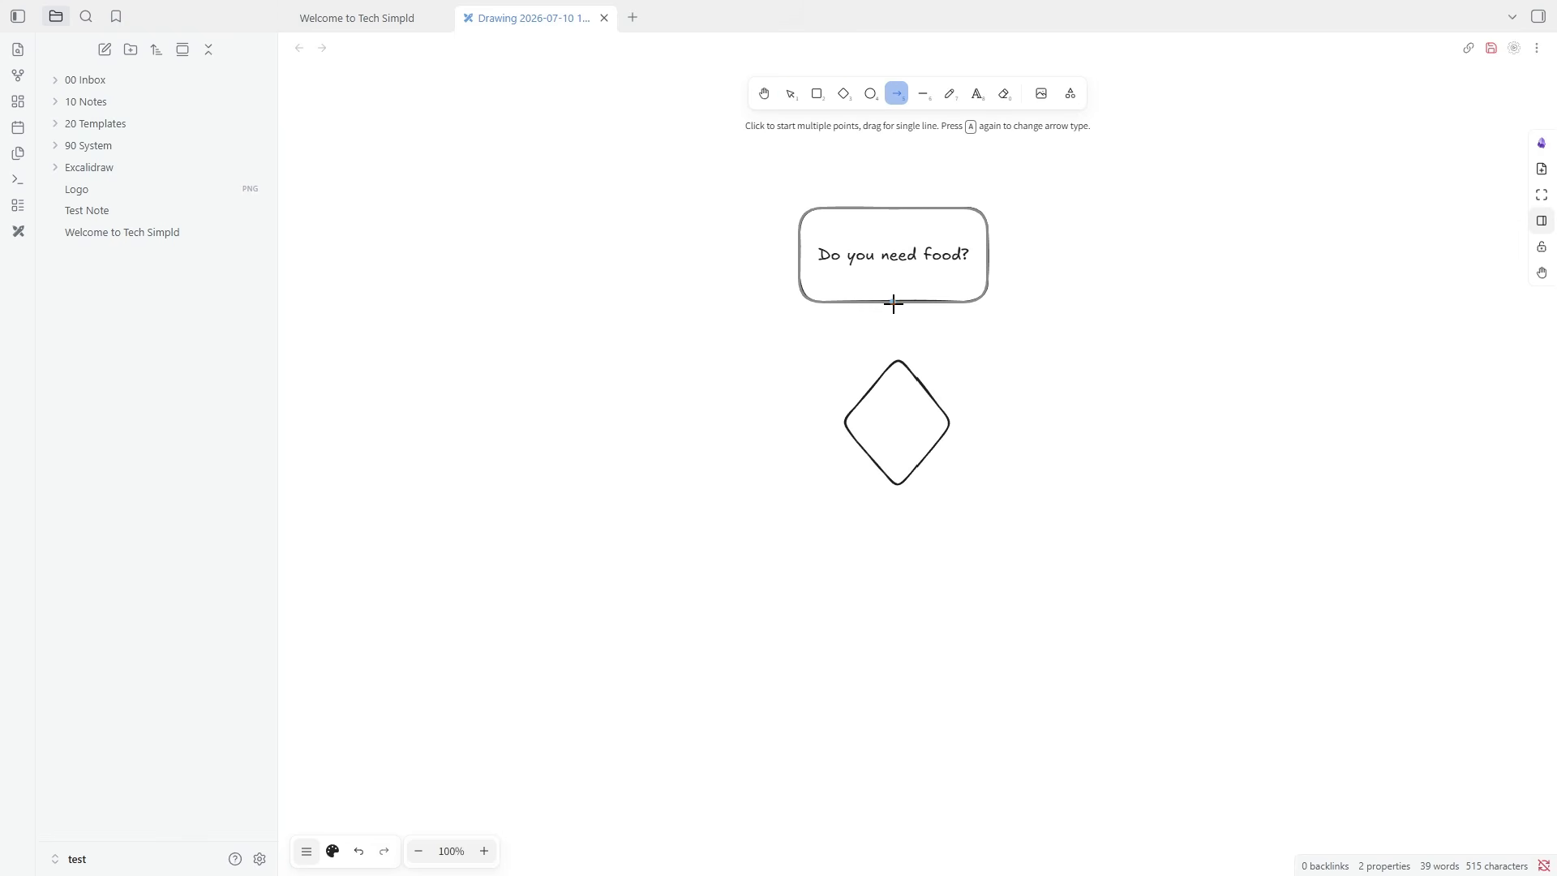
{"action": "left_click_drag", "start_coordinate": [893, 298], "coordinate": [847, 454]}
{"action": "left_click", "coordinate": [894, 438]}
{"action": "left_click", "coordinate": [885, 365]}
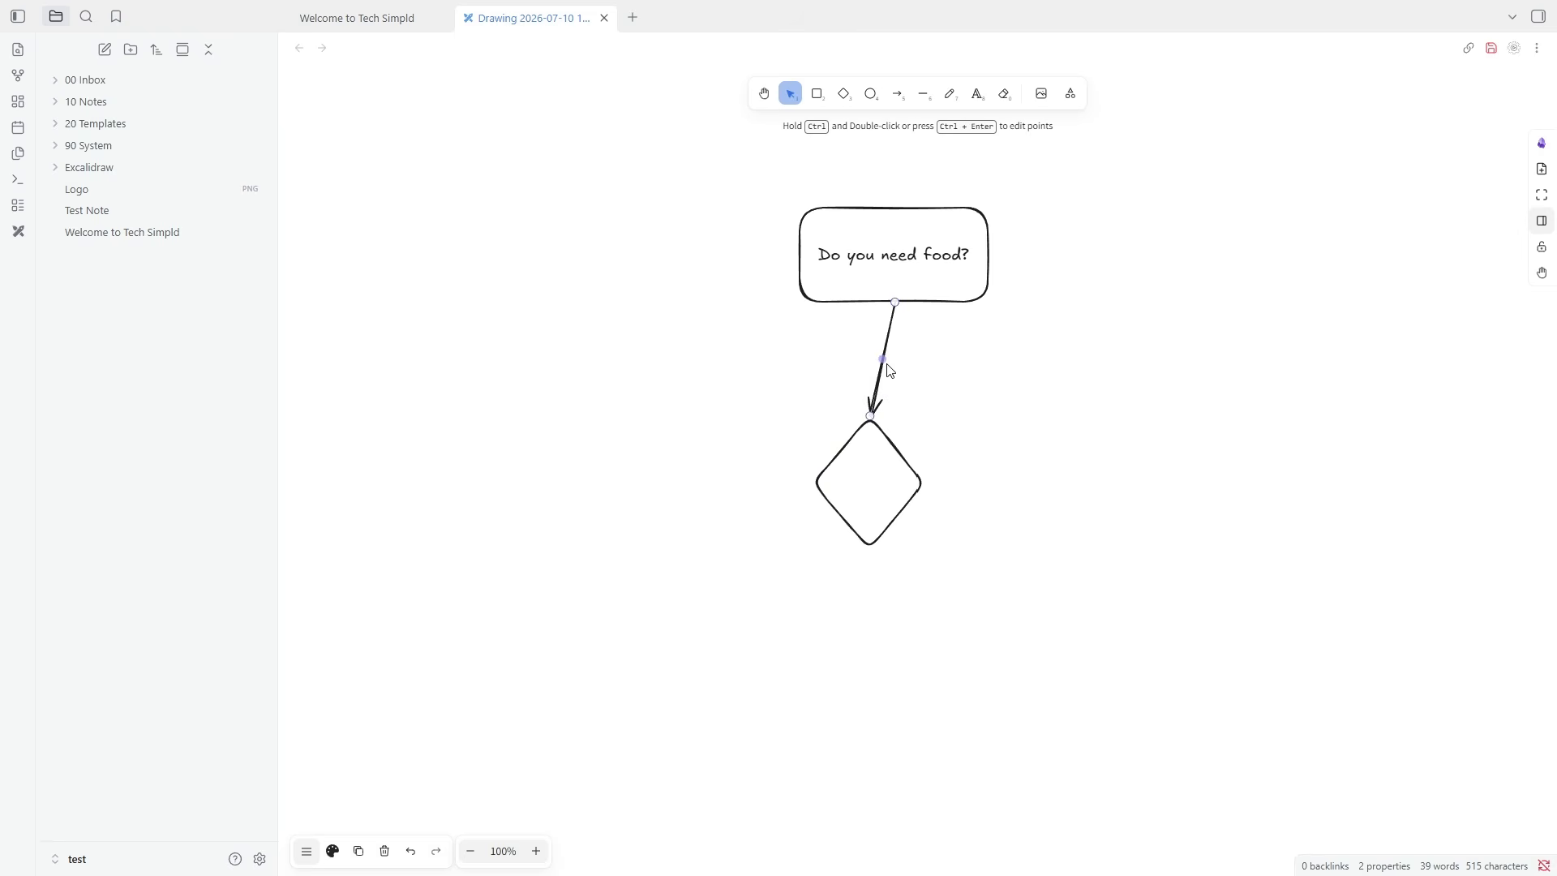
- Move the diamond directly under the question box and enlarge it, mainly in width
{"action": "left_click", "coordinate": [869, 475]}
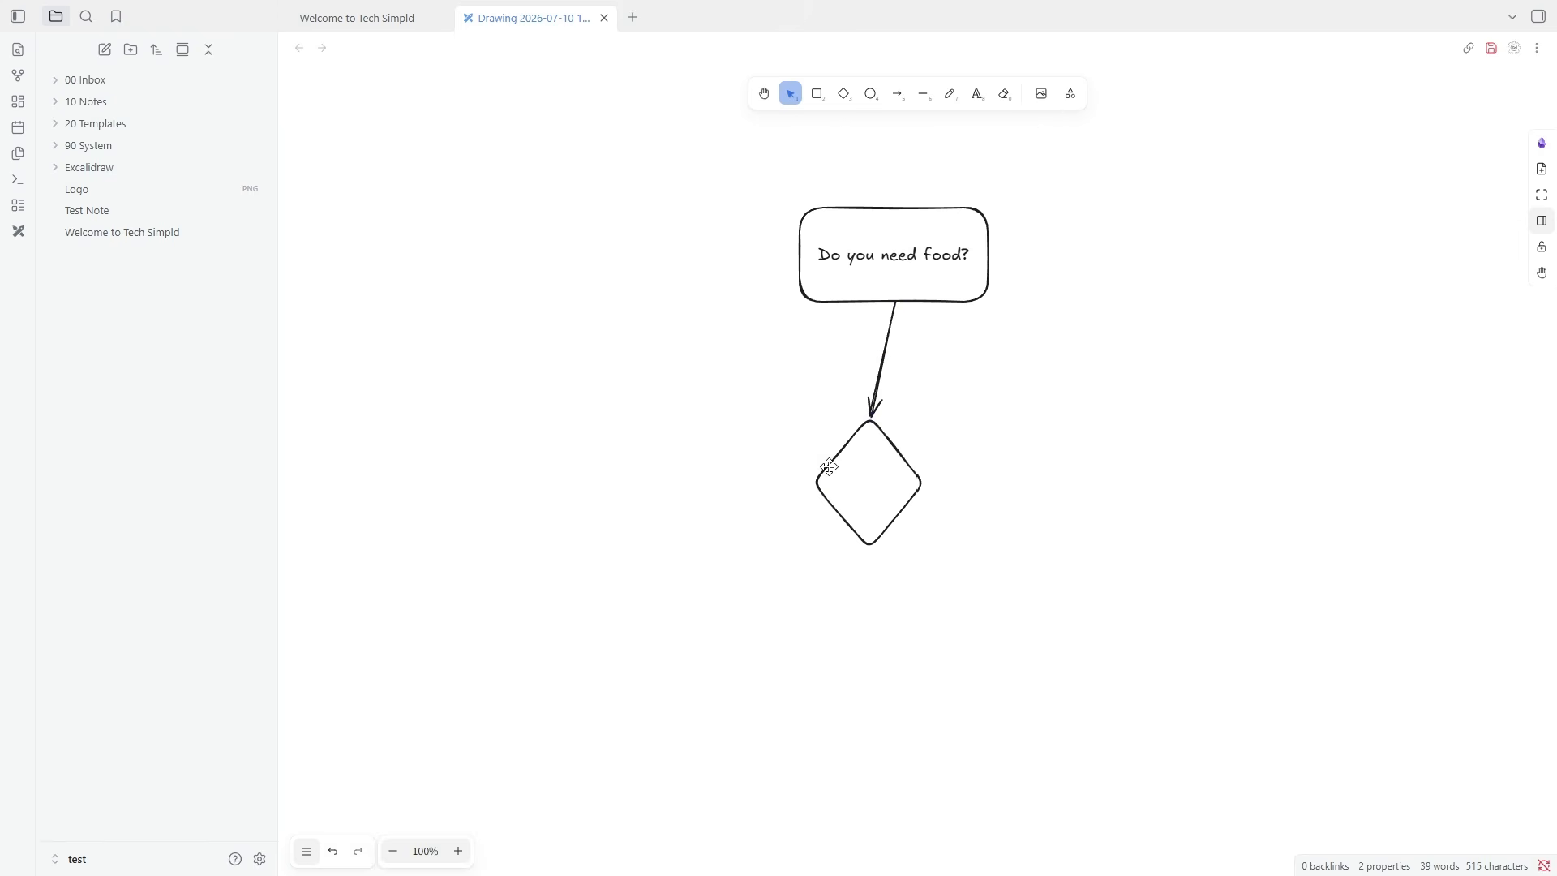
{"action": "left_click_drag", "start_coordinate": [829, 464], "coordinate": [859, 444]}
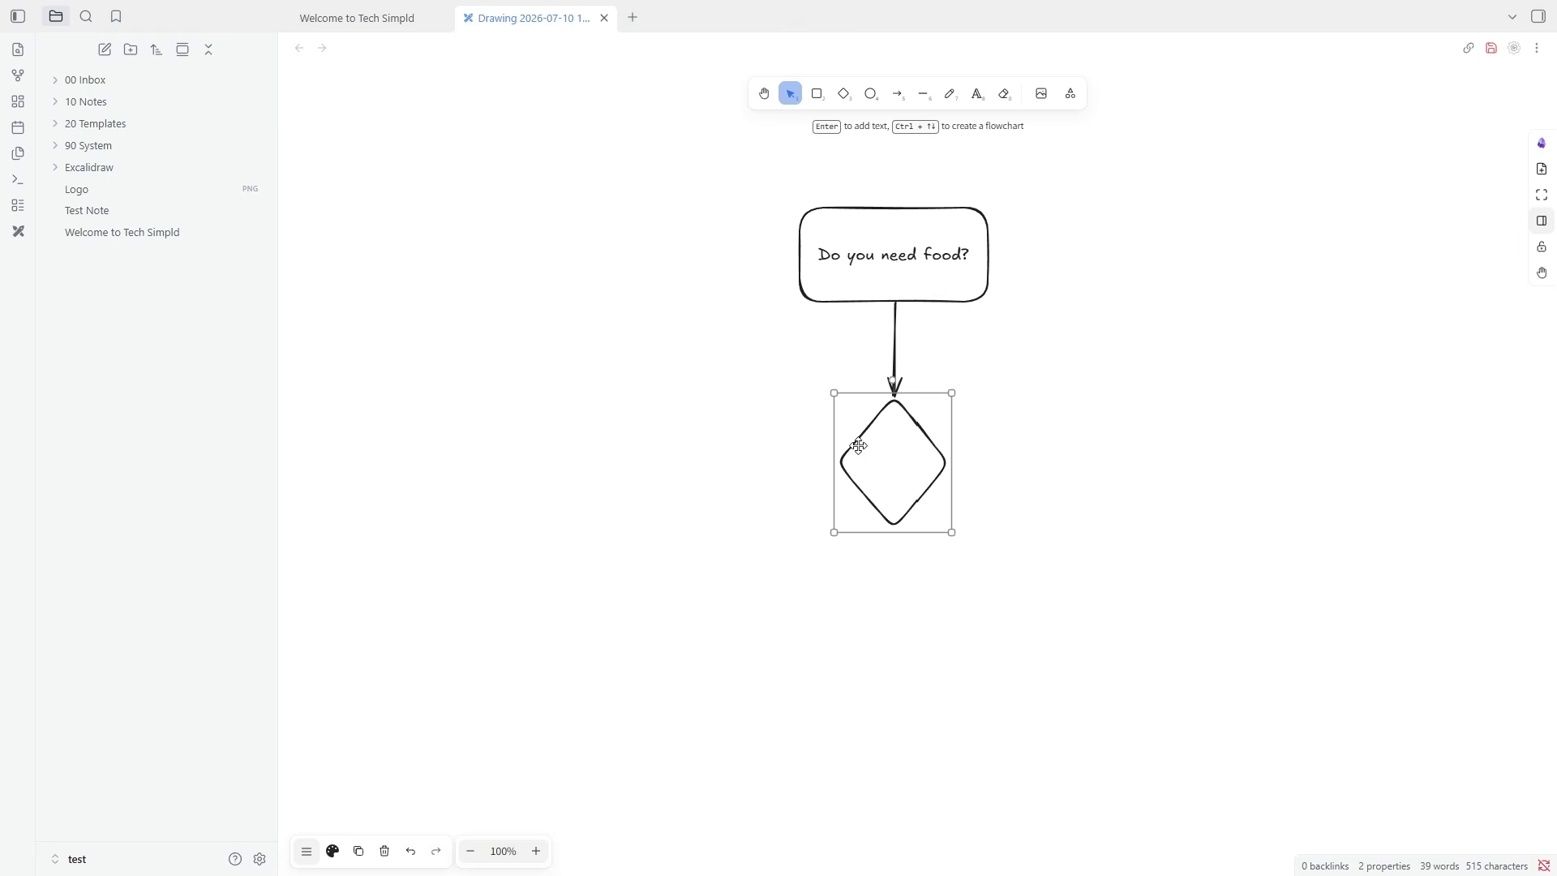
{"action": "left_click_drag", "start_coordinate": [958, 533], "coordinate": [1034, 567]}
{"action": "left_click", "coordinate": [623, 488]}
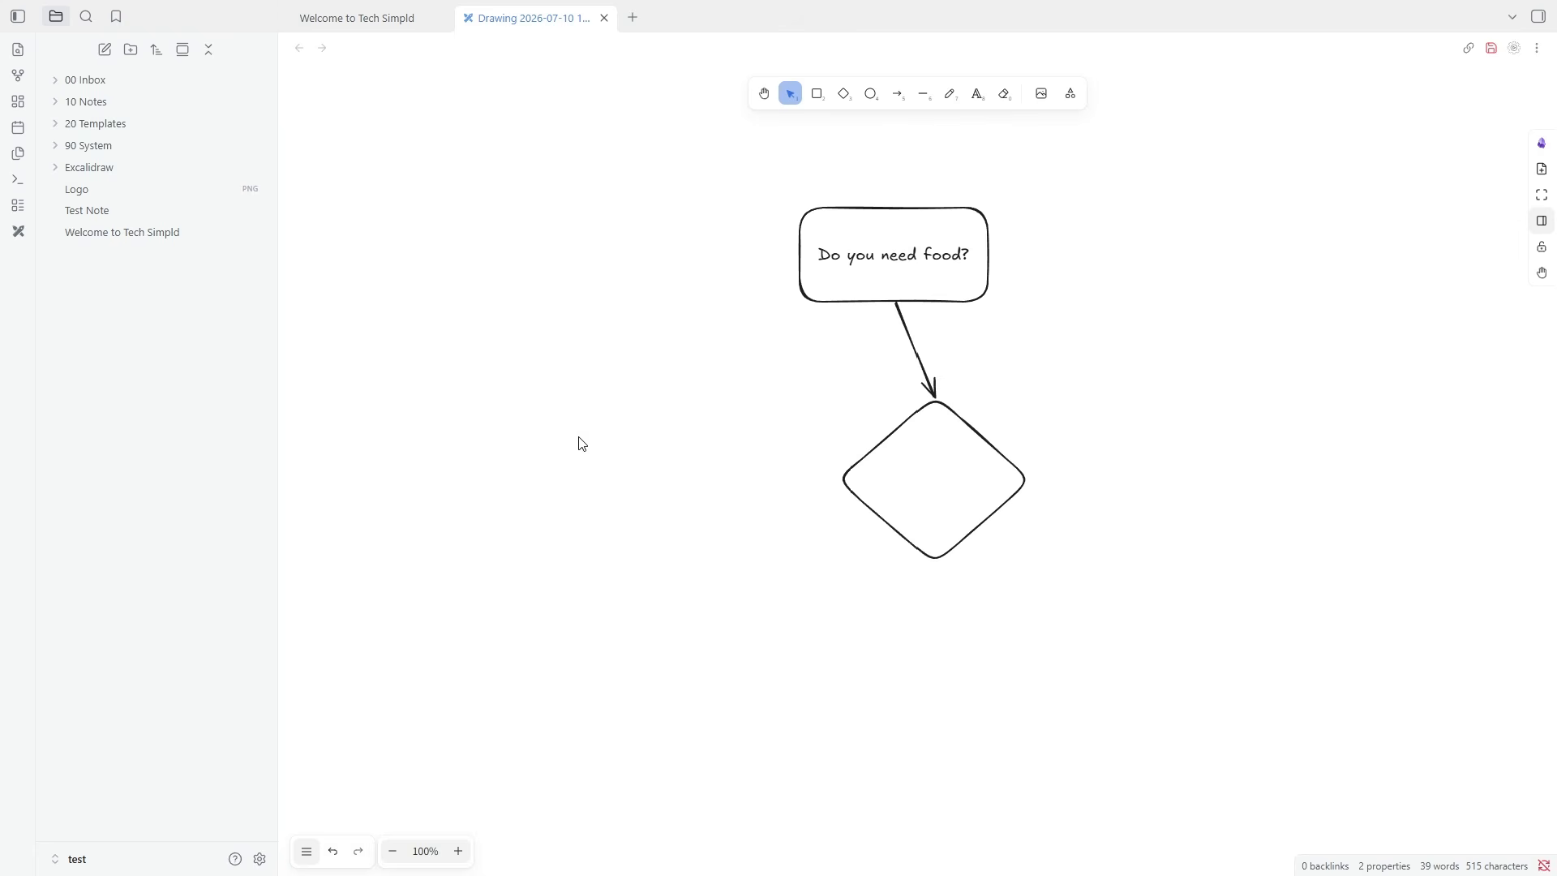
- Add the text "Yes" and place it inside the diamond's left corner
{"action": "double_click", "coordinate": [582, 438]}
{"action": "type", "text": "Yes"}
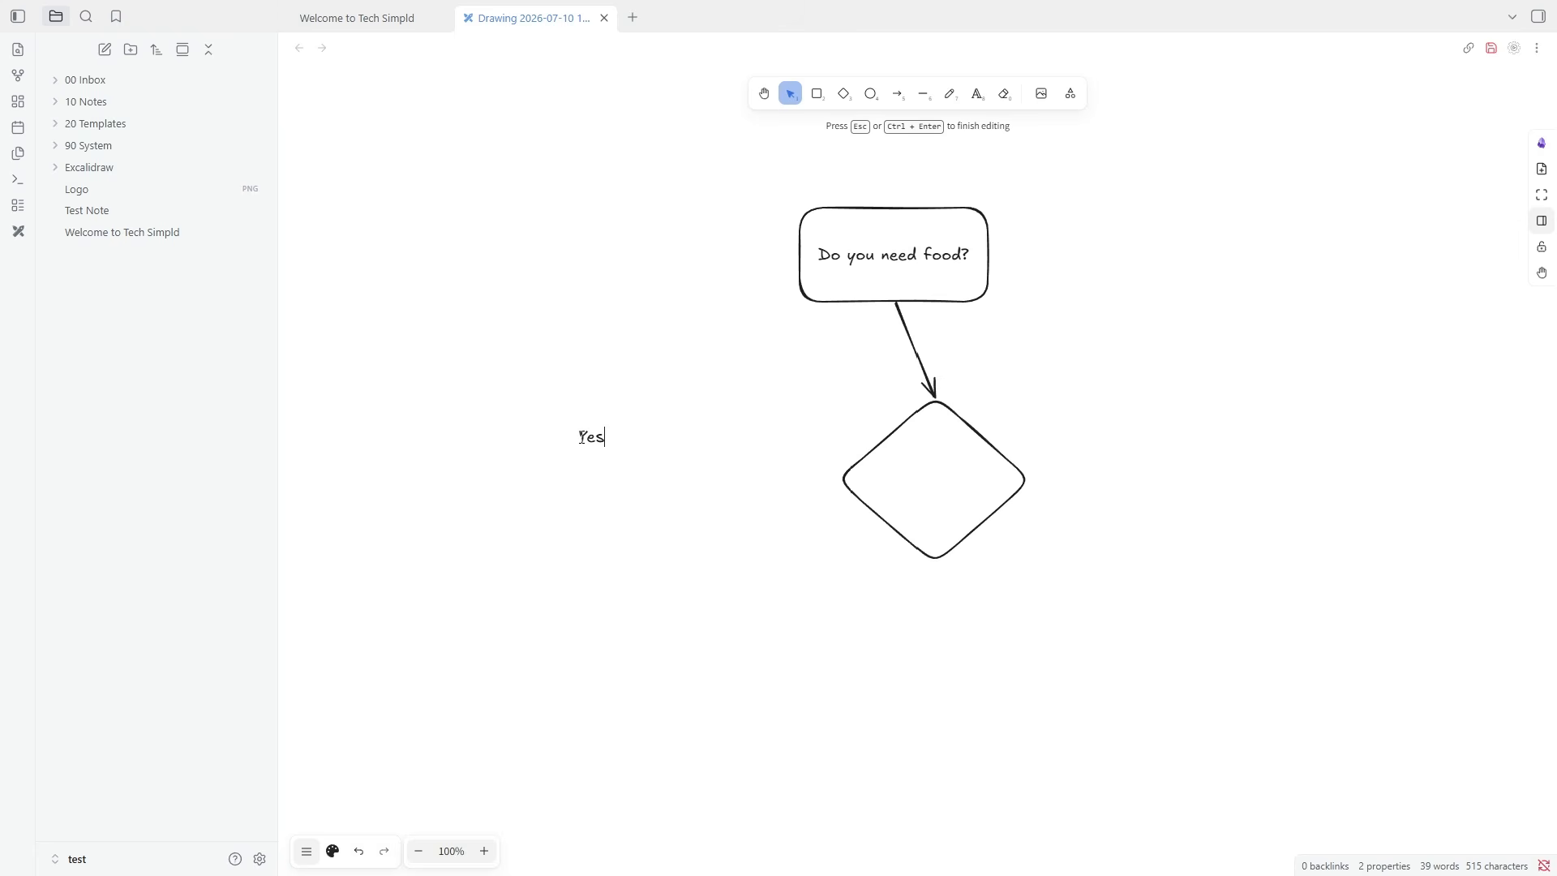
{"action": "left_click", "coordinate": [508, 430]}
{"action": "left_click_drag", "start_coordinate": [587, 443], "coordinate": [873, 484]}
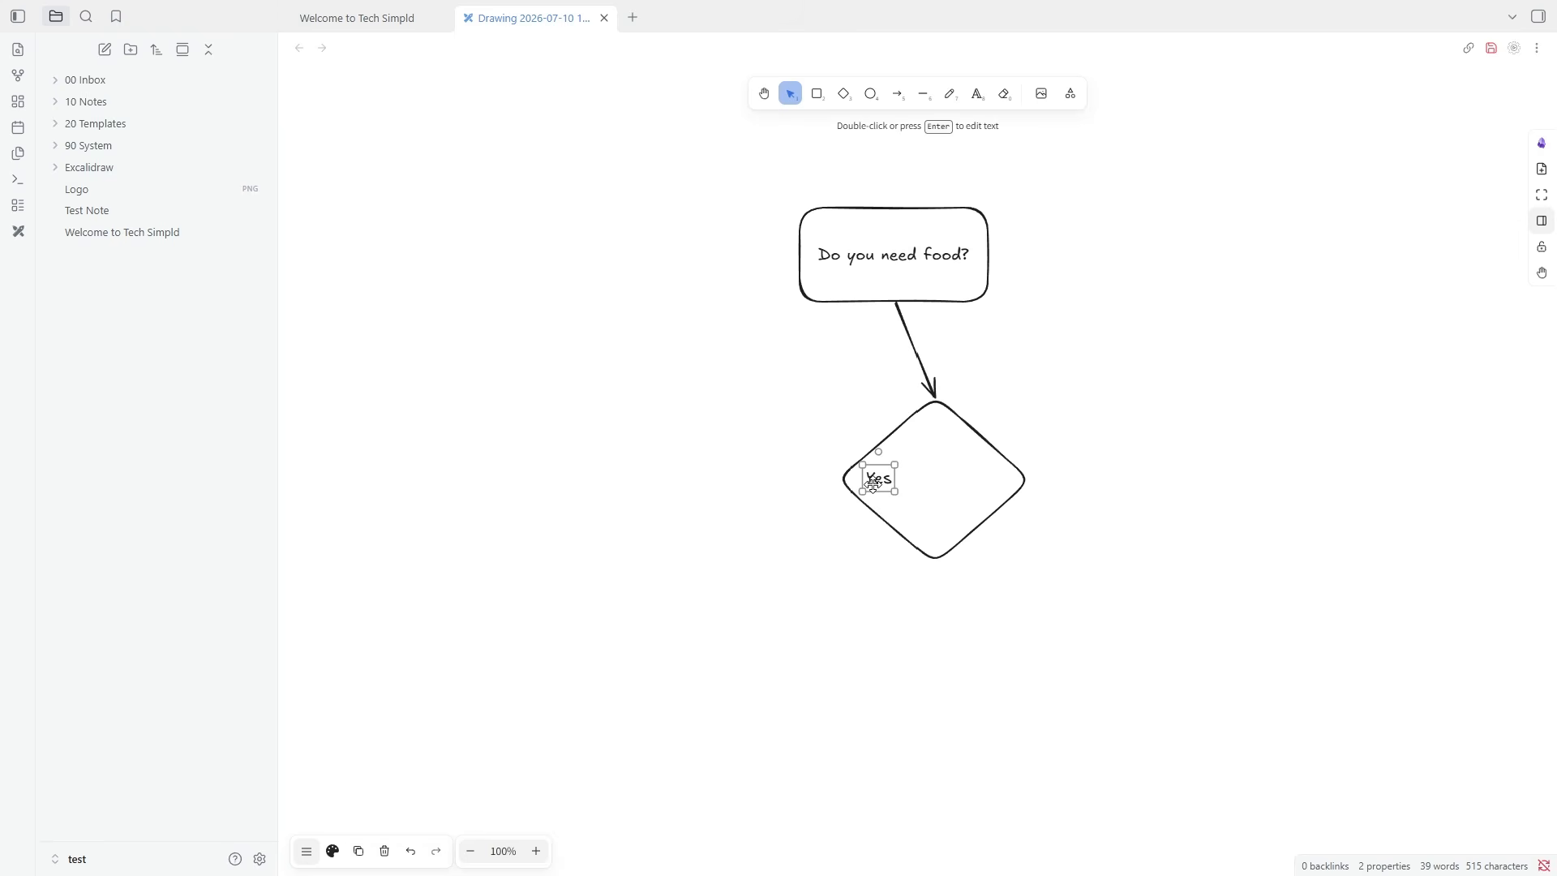
{"action": "left_click", "coordinate": [720, 560]}
- Add the text "No" and place it inside the diamond's right corner
{"action": "double_click", "coordinate": [664, 493]}
{"action": "type", "text": "N"}
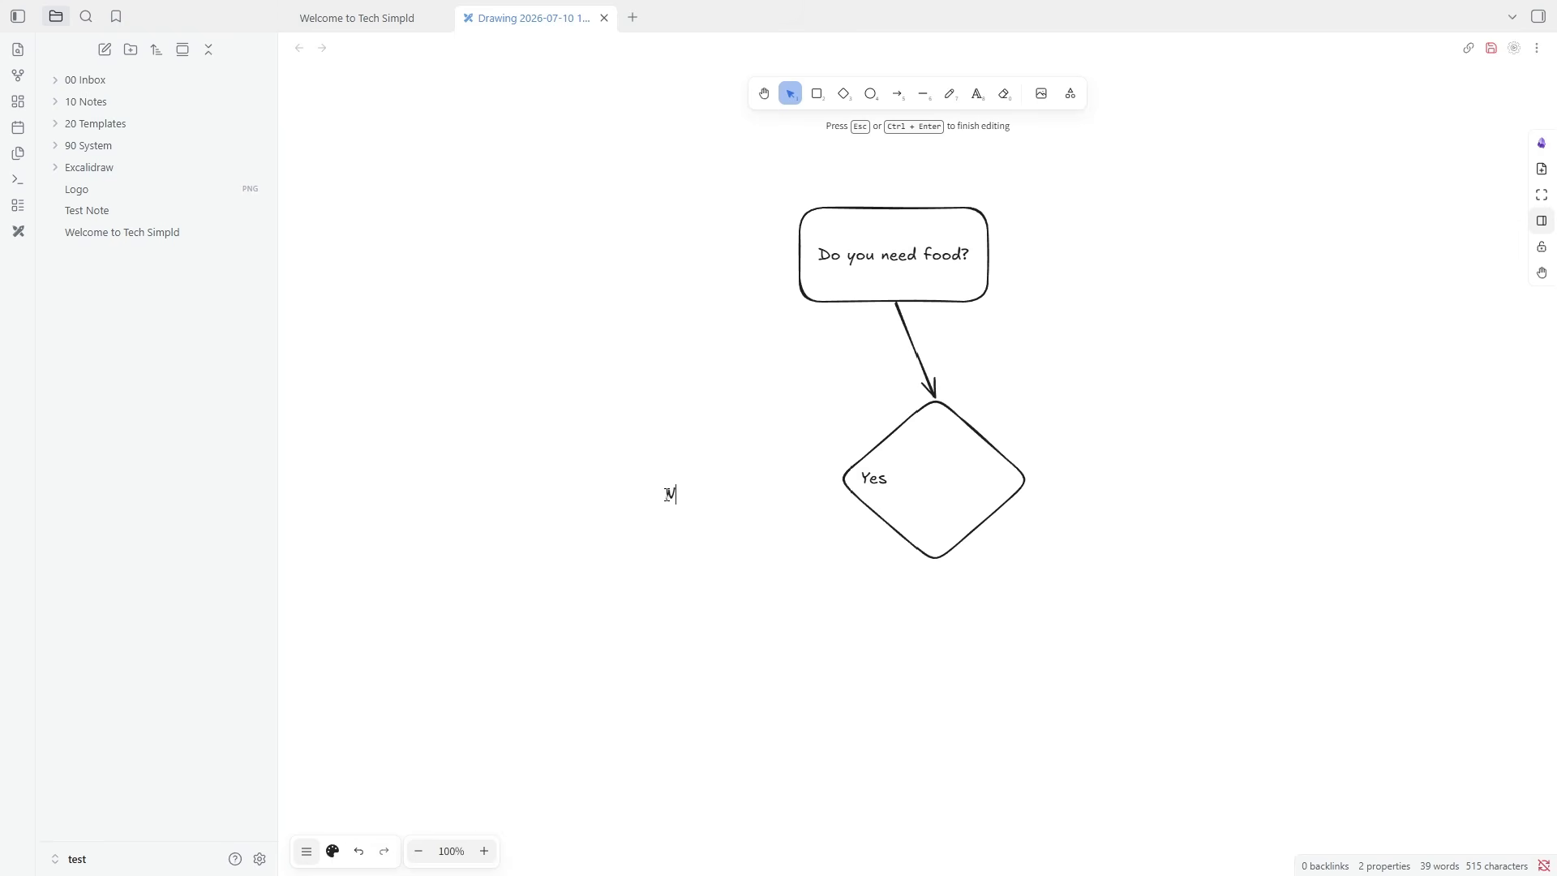
{"action": "type", "text": "o"}
{"action": "key", "text": "Escape"}
{"action": "left_click_drag", "start_coordinate": [682, 498], "coordinate": [993, 484]}
{"action": "left_click", "coordinate": [1168, 466]}
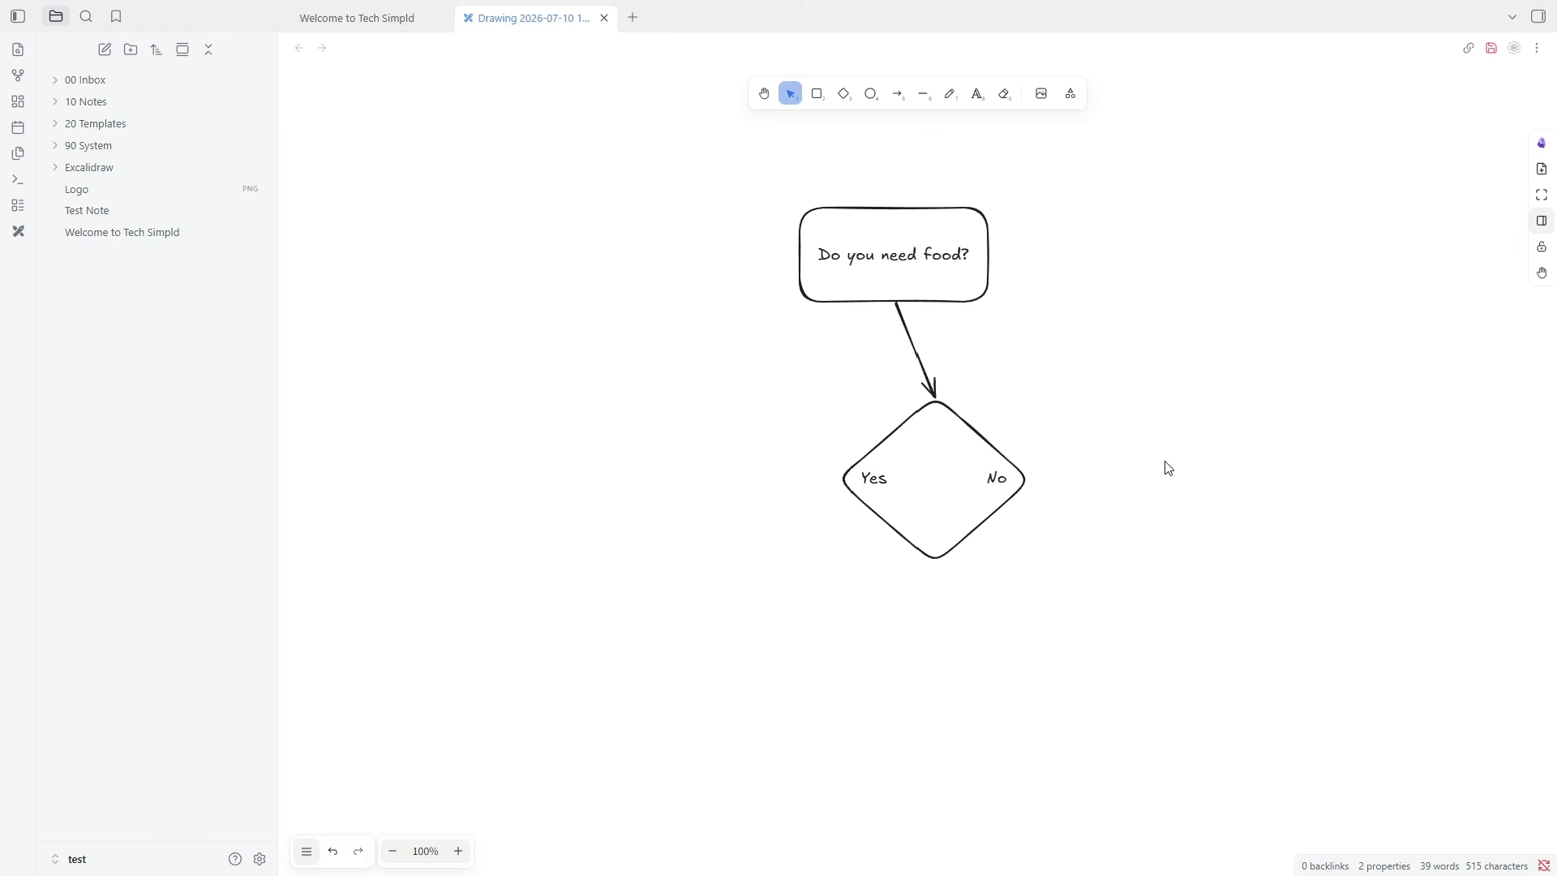
- Draw a rectangle to the lower right of the diamond and add the text "Go about your day" over it
{"action": "left_click", "coordinate": [817, 96]}
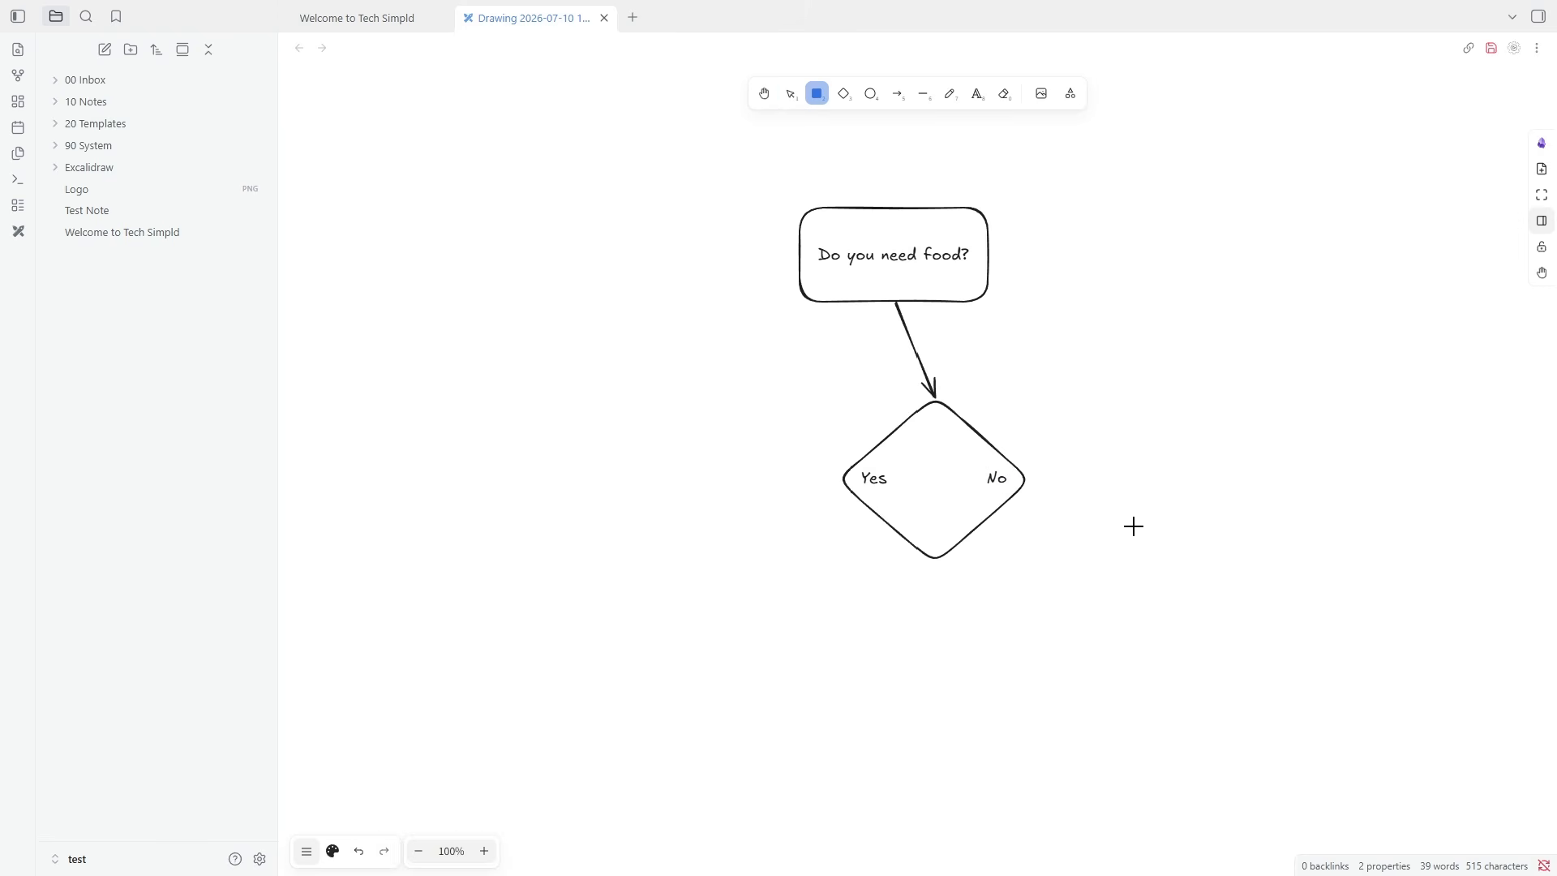
{"action": "left_click_drag", "start_coordinate": [1134, 527], "coordinate": [1290, 612]}
{"action": "double_click", "coordinate": [1187, 565]}
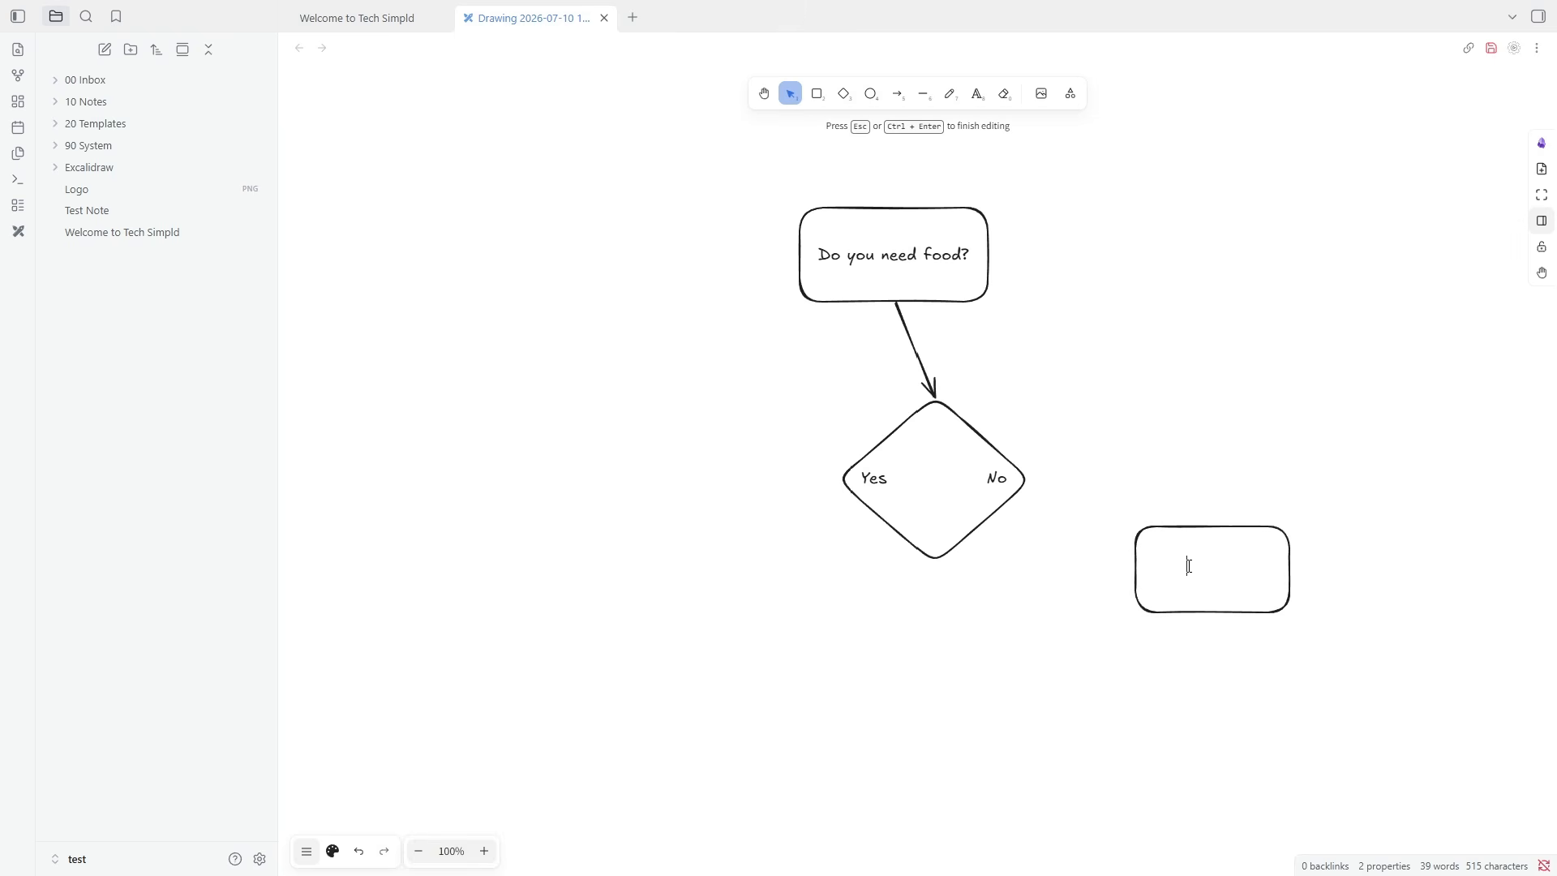
{"action": "type", "text": "Go about your day"}
{"action": "left_click", "coordinate": [1342, 355]}
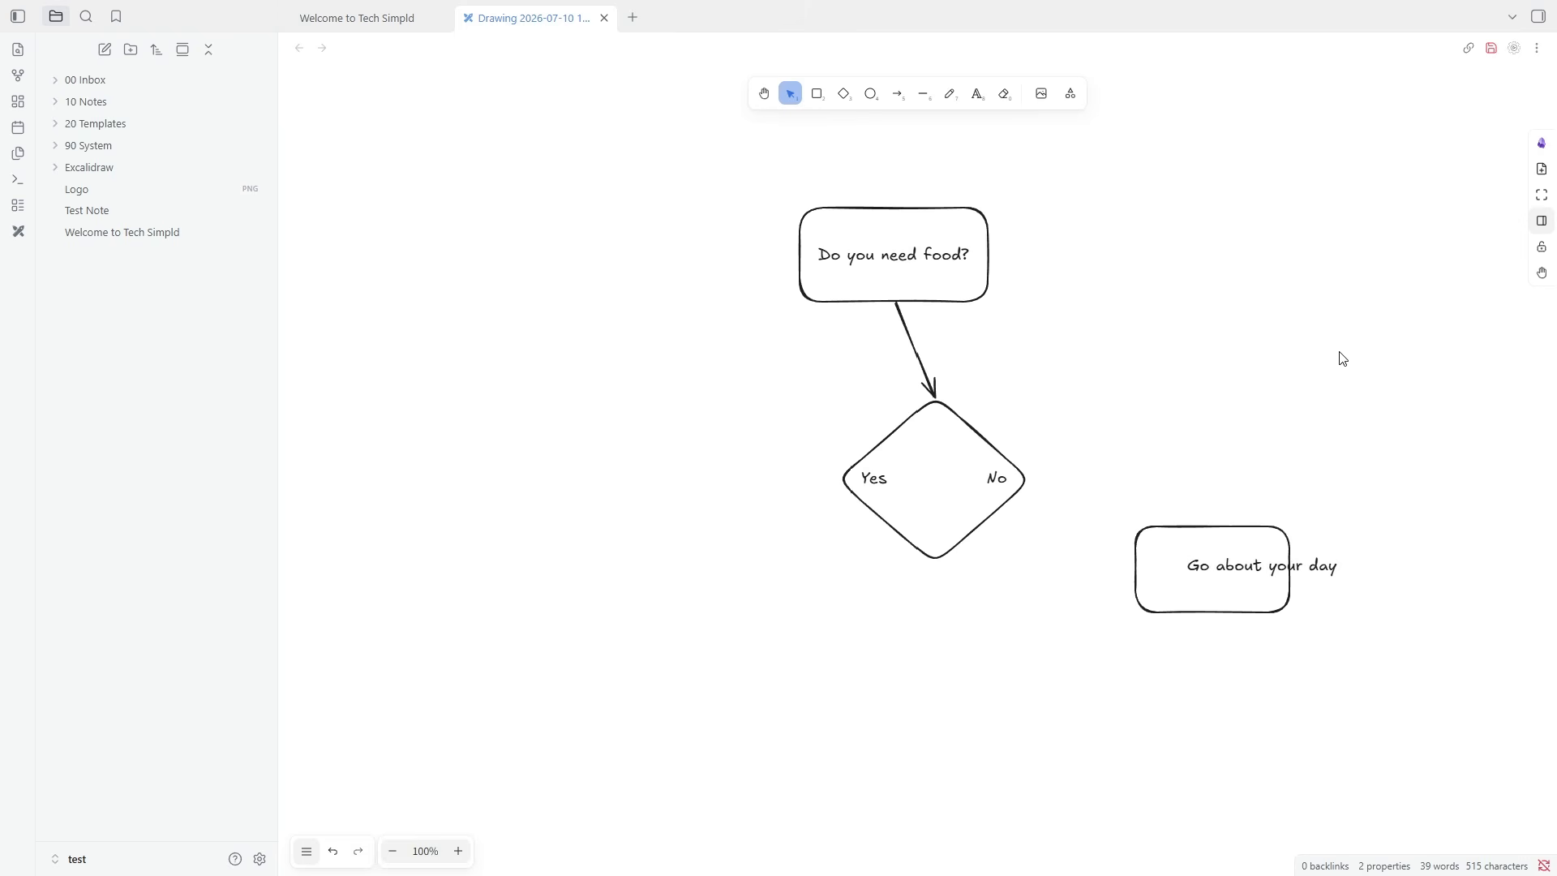
- Move and resize the lower-right rectangle so it encloses the "Go about your day" text
{"action": "left_click_drag", "start_coordinate": [1174, 611], "coordinate": [1223, 614]}
{"action": "left_click_drag", "start_coordinate": [1346, 527], "coordinate": [1303, 524]}
{"action": "left_click", "coordinate": [1307, 435]}
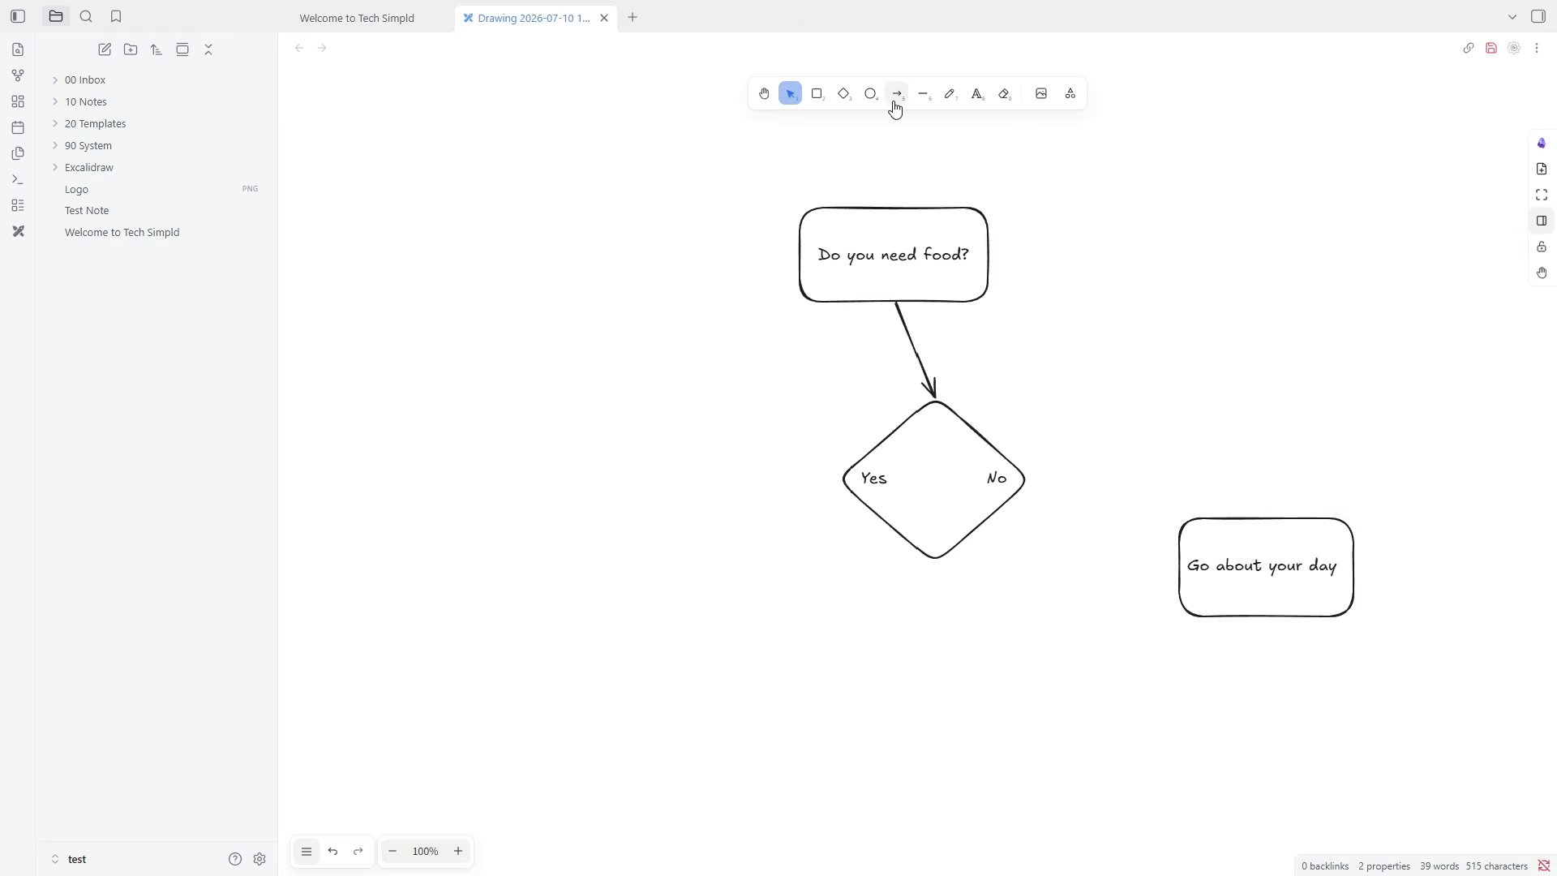
- Draw an arrow from the diamond's "No" corner to the "Go about your day" box and bend it upward into a curve
{"action": "left_click", "coordinate": [897, 93]}
{"action": "left_click_drag", "start_coordinate": [1024, 480], "coordinate": [1269, 517]}
{"action": "left_click", "coordinate": [1307, 389]}
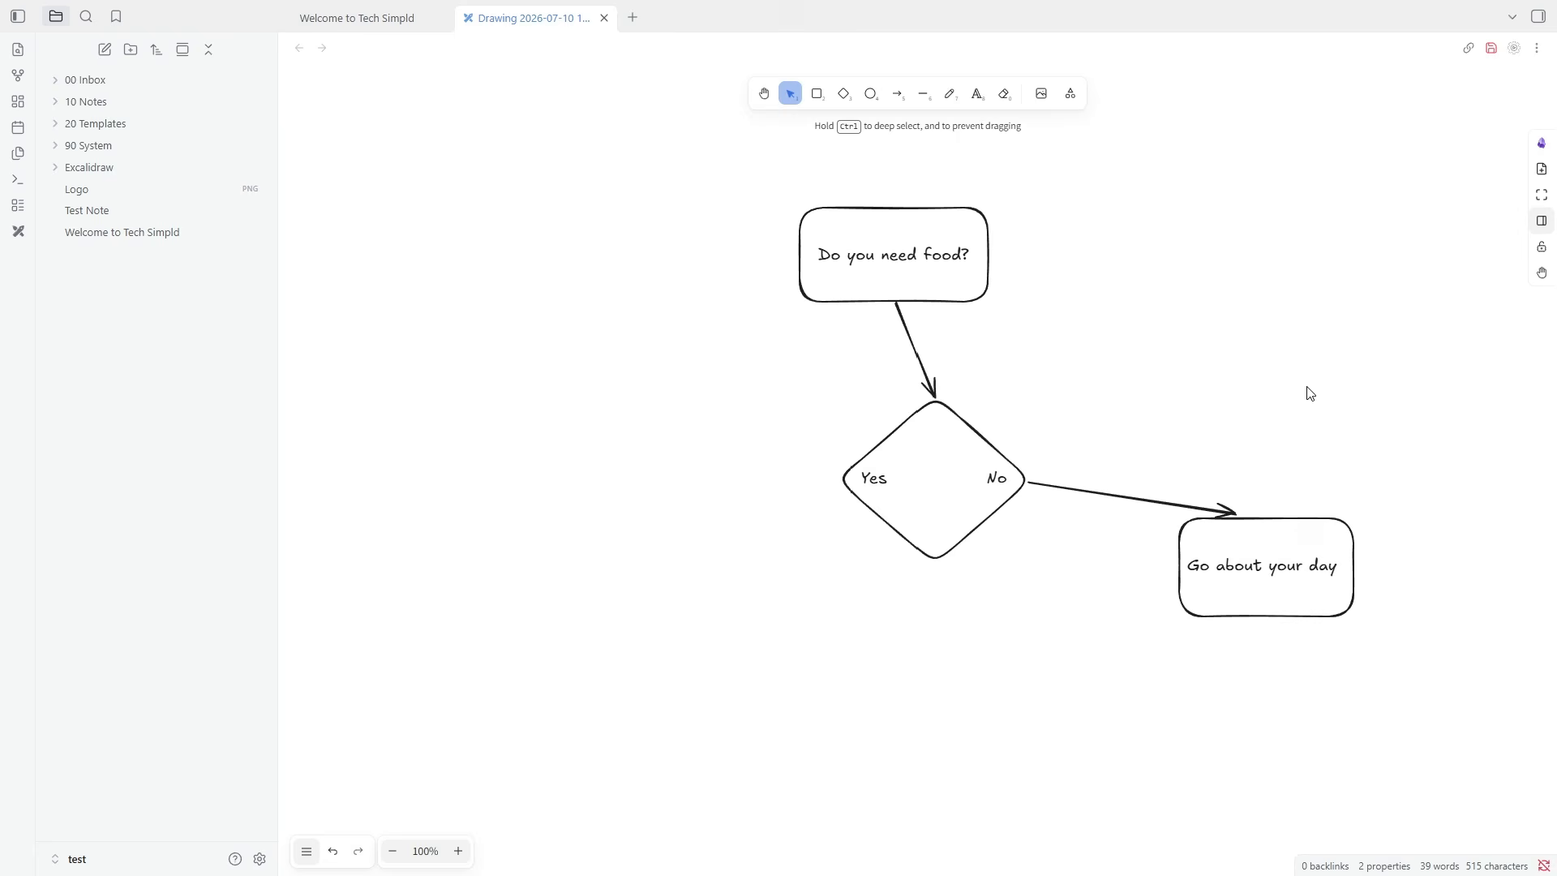
{"action": "left_click", "coordinate": [1127, 497]}
{"action": "left_click_drag", "start_coordinate": [1133, 498], "coordinate": [1159, 417]}
{"action": "left_click", "coordinate": [1314, 302]}
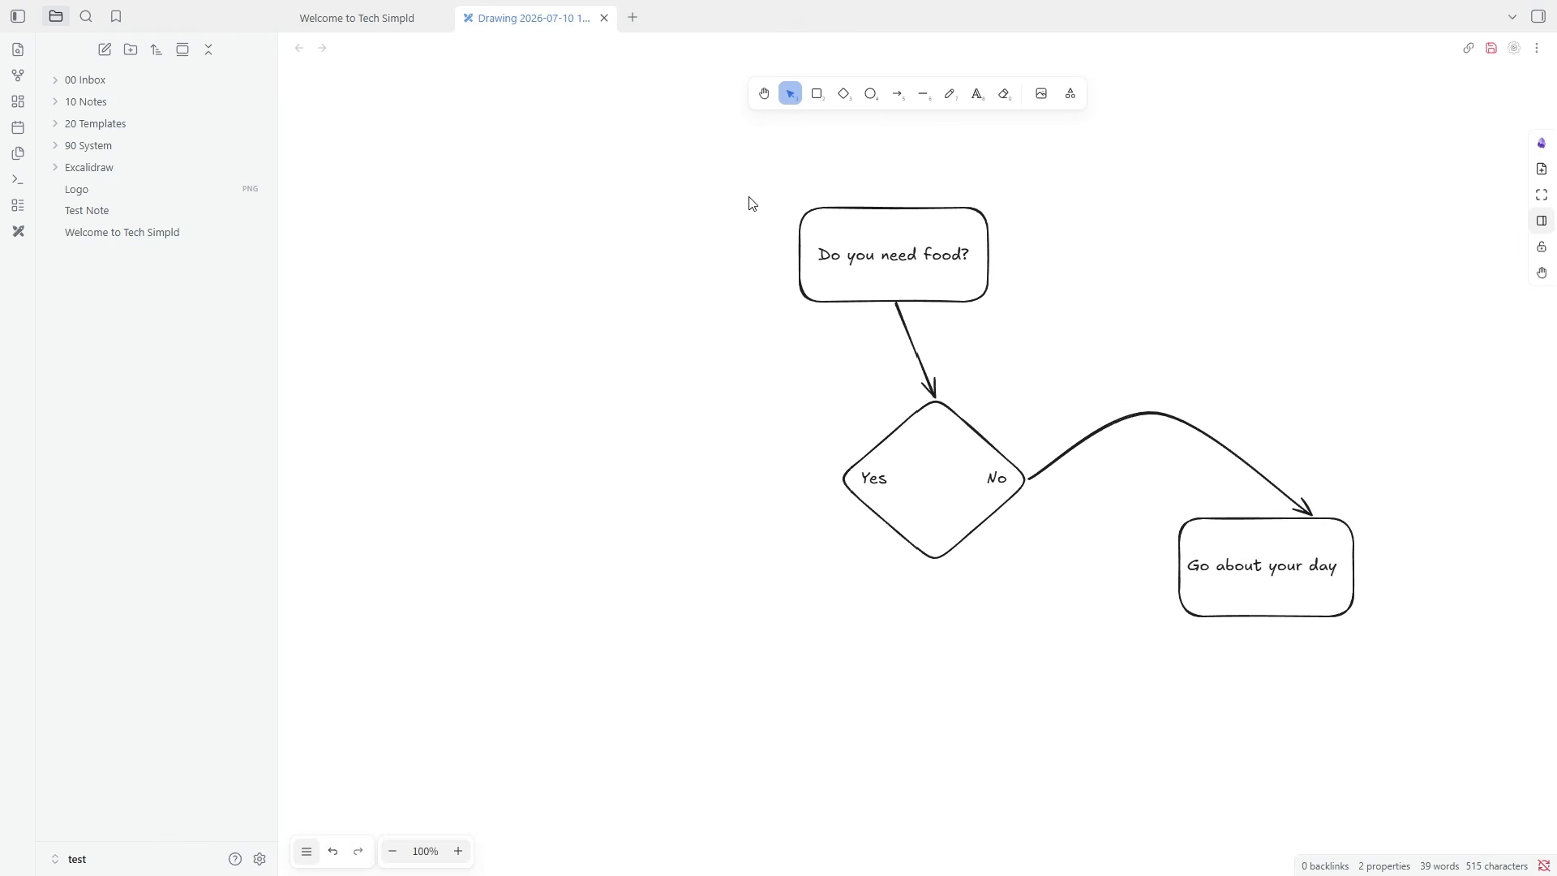
- Draw a rectangle to the lower left of the diamond and label it "Get food"
{"action": "left_click", "coordinate": [817, 93]}
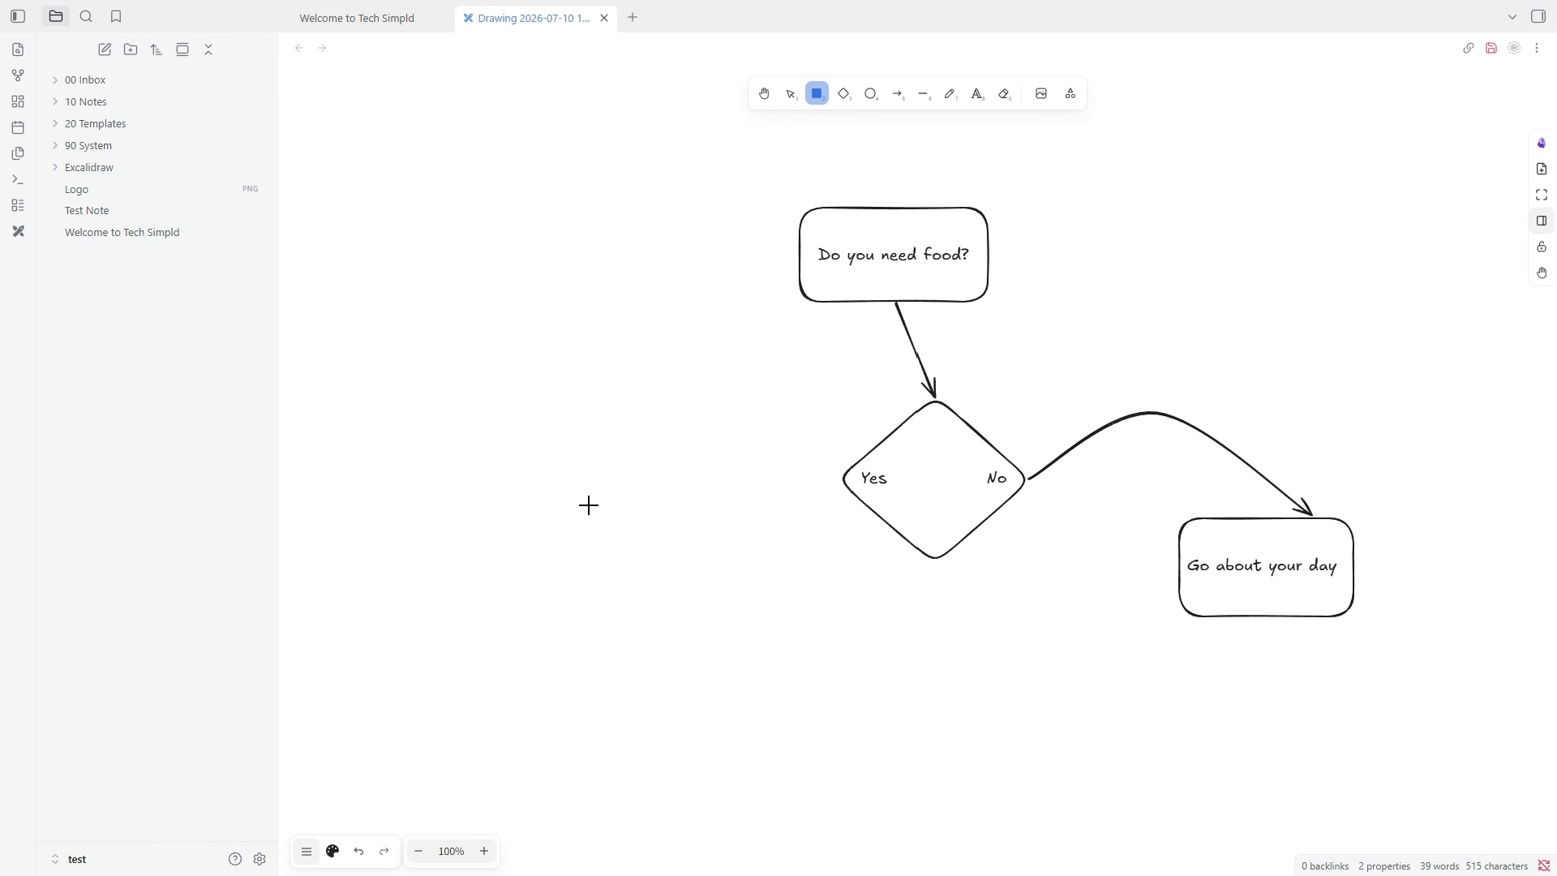
{"action": "left_click_drag", "start_coordinate": [589, 505], "coordinate": [766, 601]}
{"action": "left_click", "coordinate": [688, 549]}
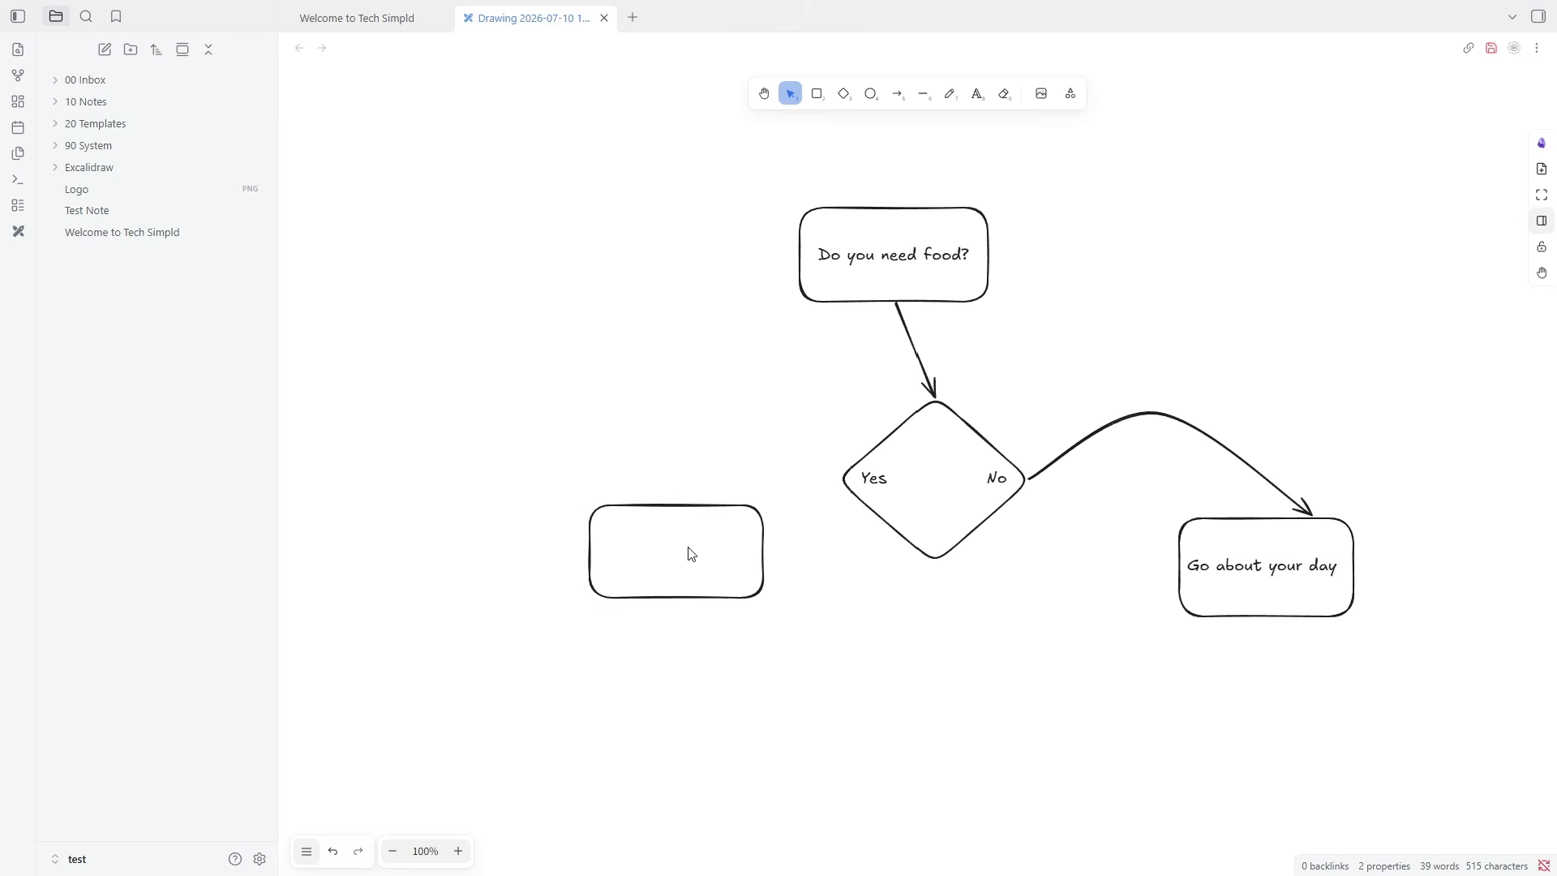
{"action": "left_click", "coordinate": [697, 503]}
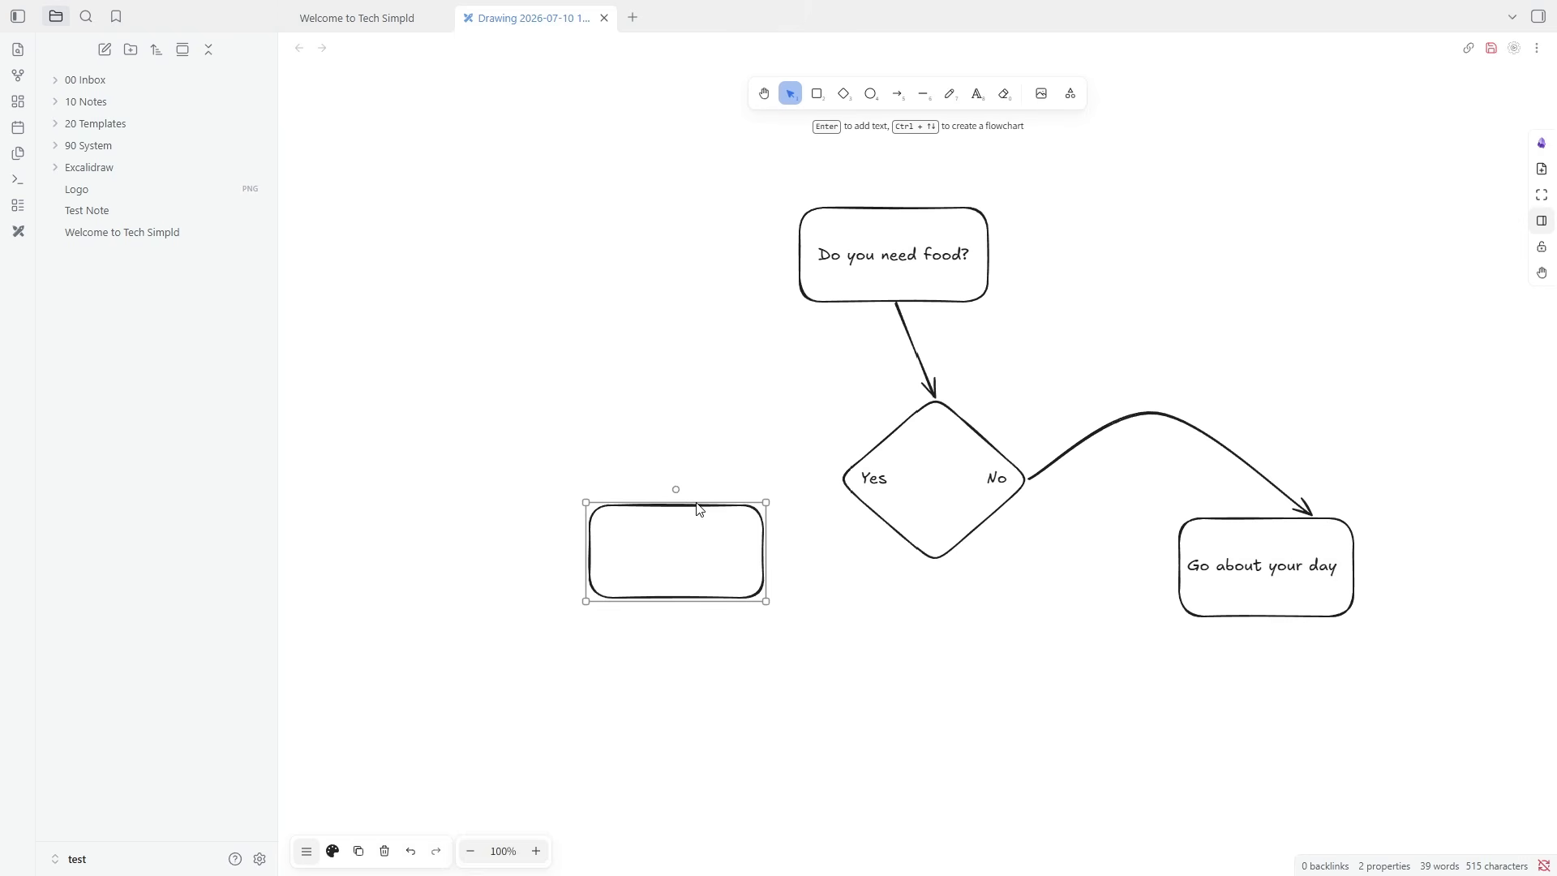
{"action": "key", "text": "Return"}
{"action": "type", "text": "Get food"}
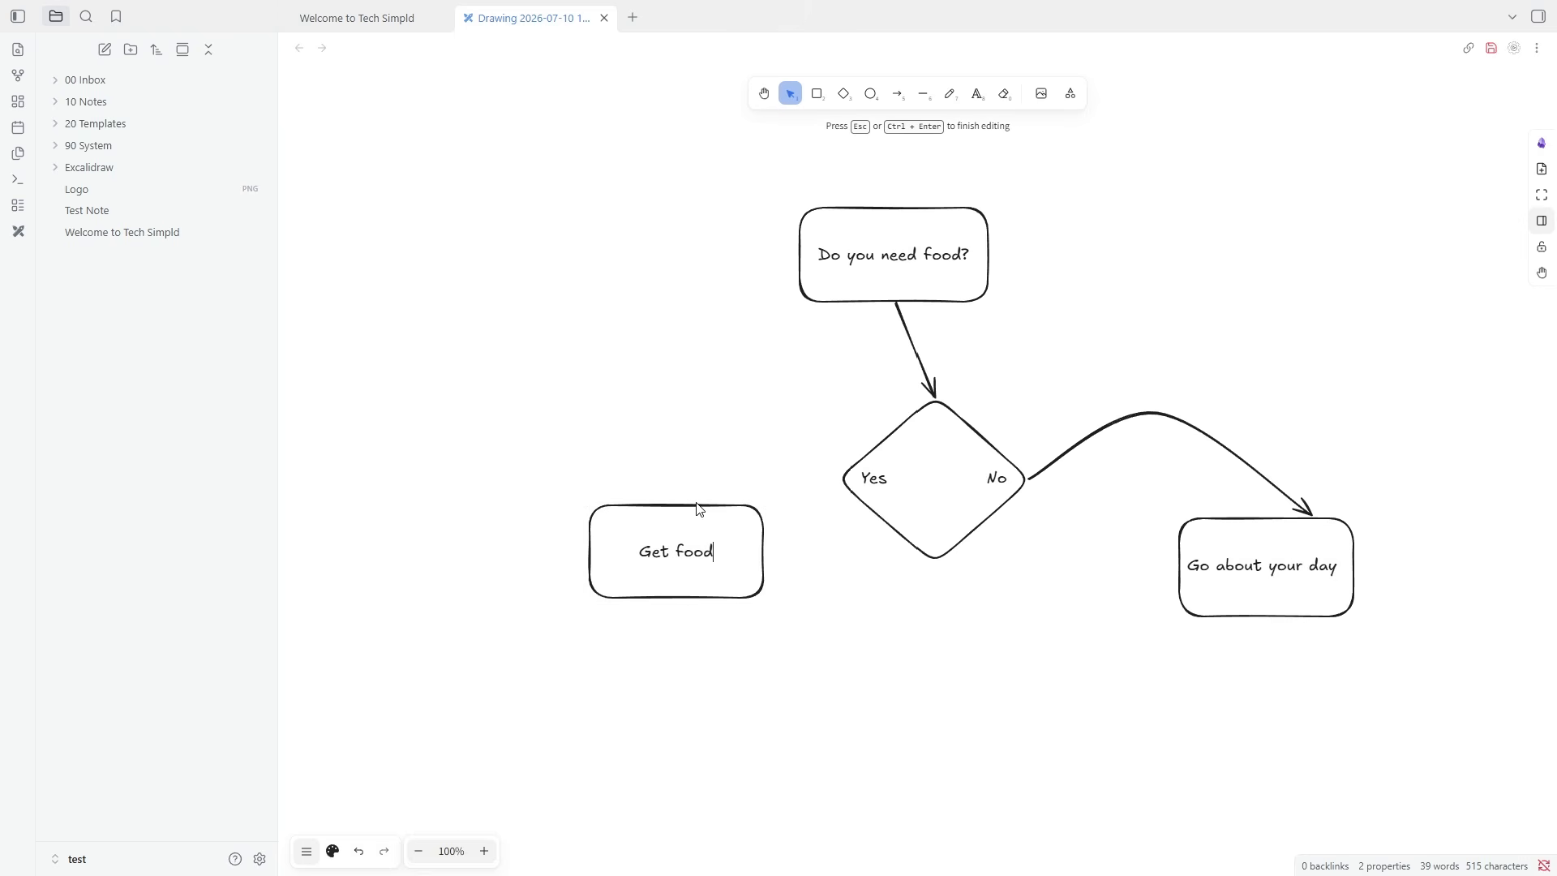
{"action": "left_click", "coordinate": [734, 456]}
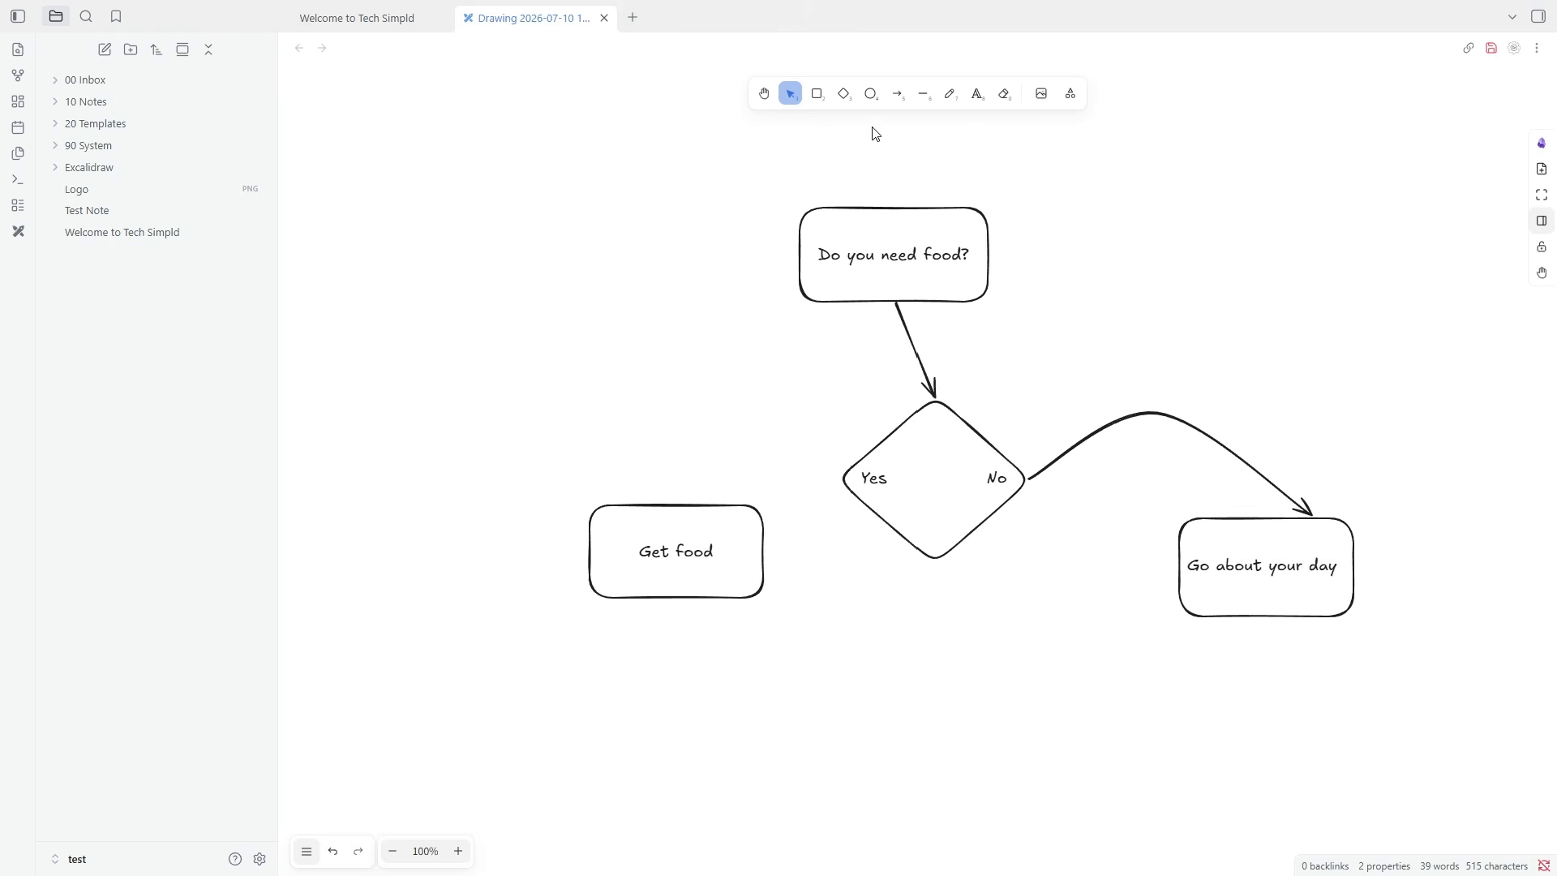
- Draw a curved arrow from the diamond's "Yes" corner, bending downward to the right side of the "Get food" box
{"action": "left_click", "coordinate": [895, 96]}
{"action": "mouse_move", "coordinate": [844, 486]}
{"action": "left_mouse_down"}
{"action": "mouse_move", "coordinate": [767, 550]}
{"action": "mouse_move", "coordinate": [867, 591]}
{"action": "left_mouse_up"}
{"action": "left_click", "coordinate": [830, 614]}
{"action": "left_click", "coordinate": [808, 518]}
{"action": "left_click", "coordinate": [984, 622]}
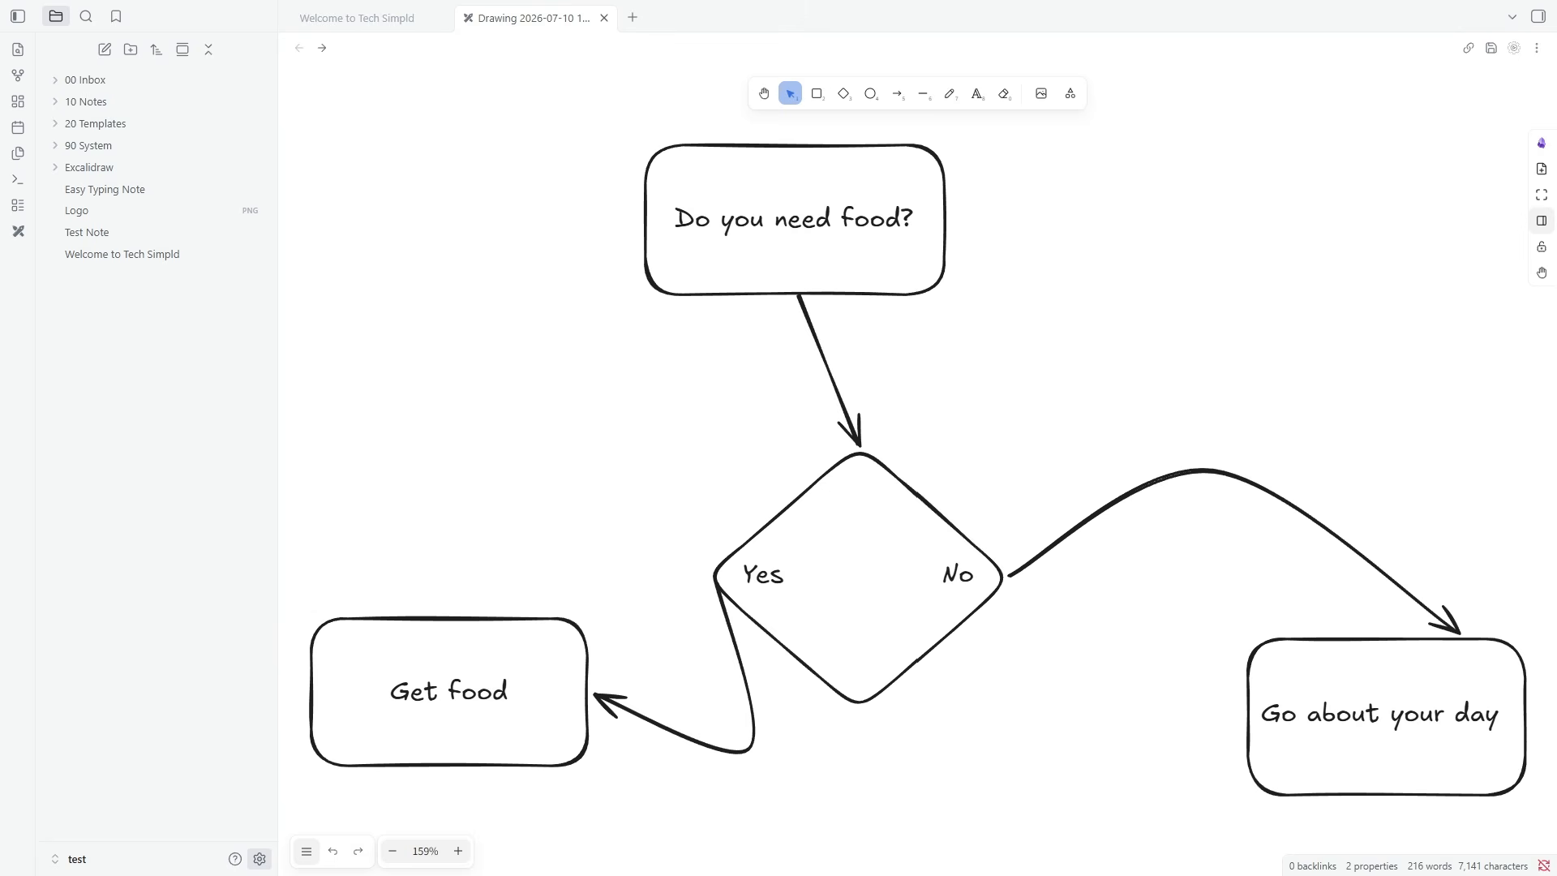
- Open the Easy Typing options from the list of installed community plugins
{"action": "left_click", "coordinate": [259, 859]}
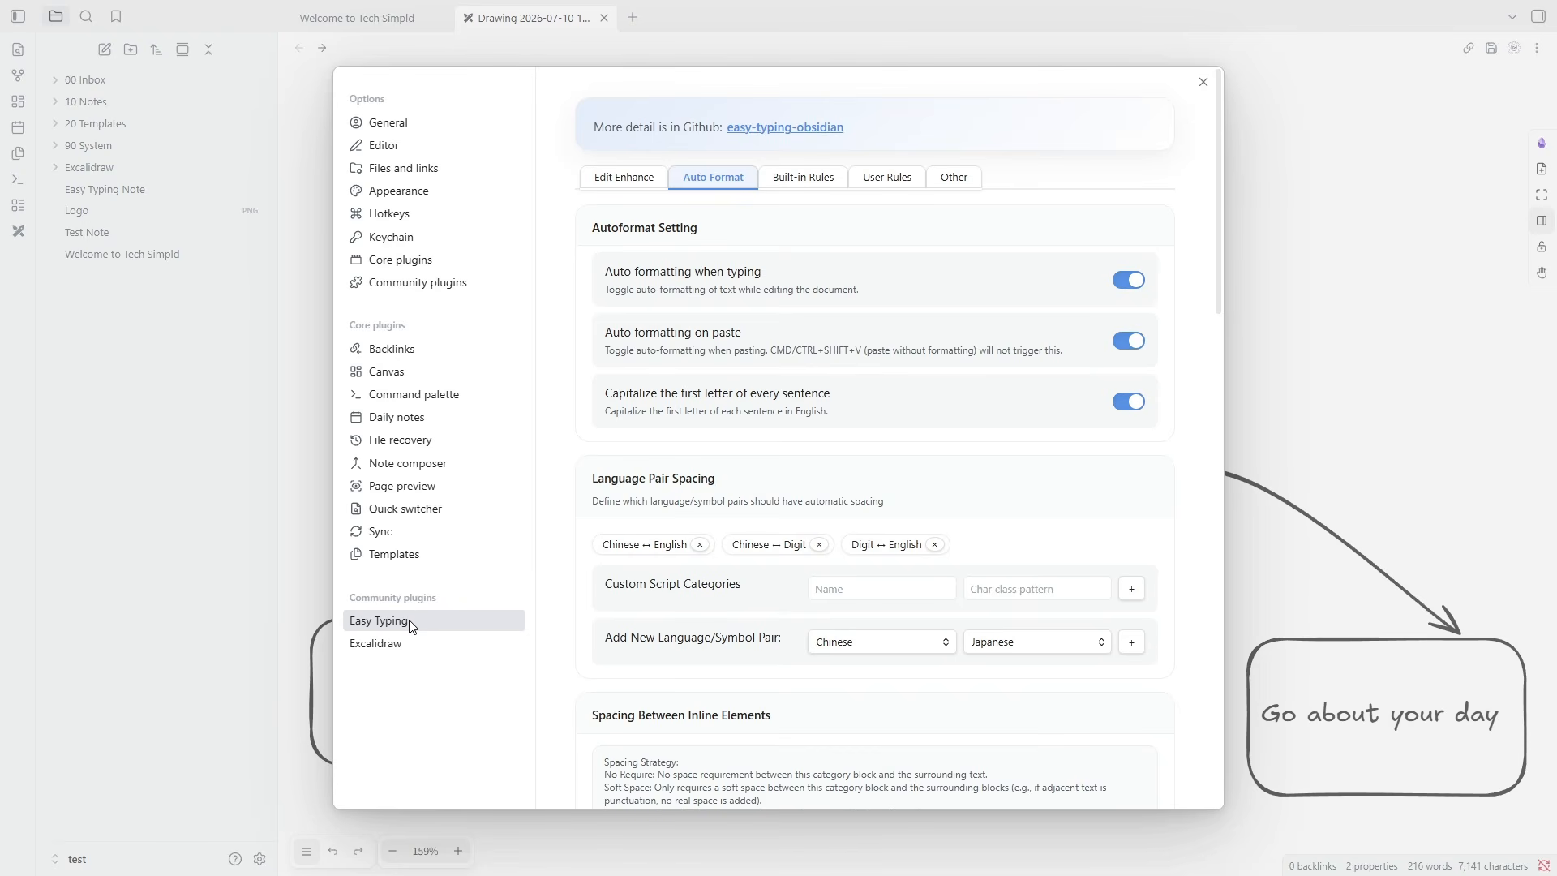
{"action": "left_click", "coordinate": [442, 285]}
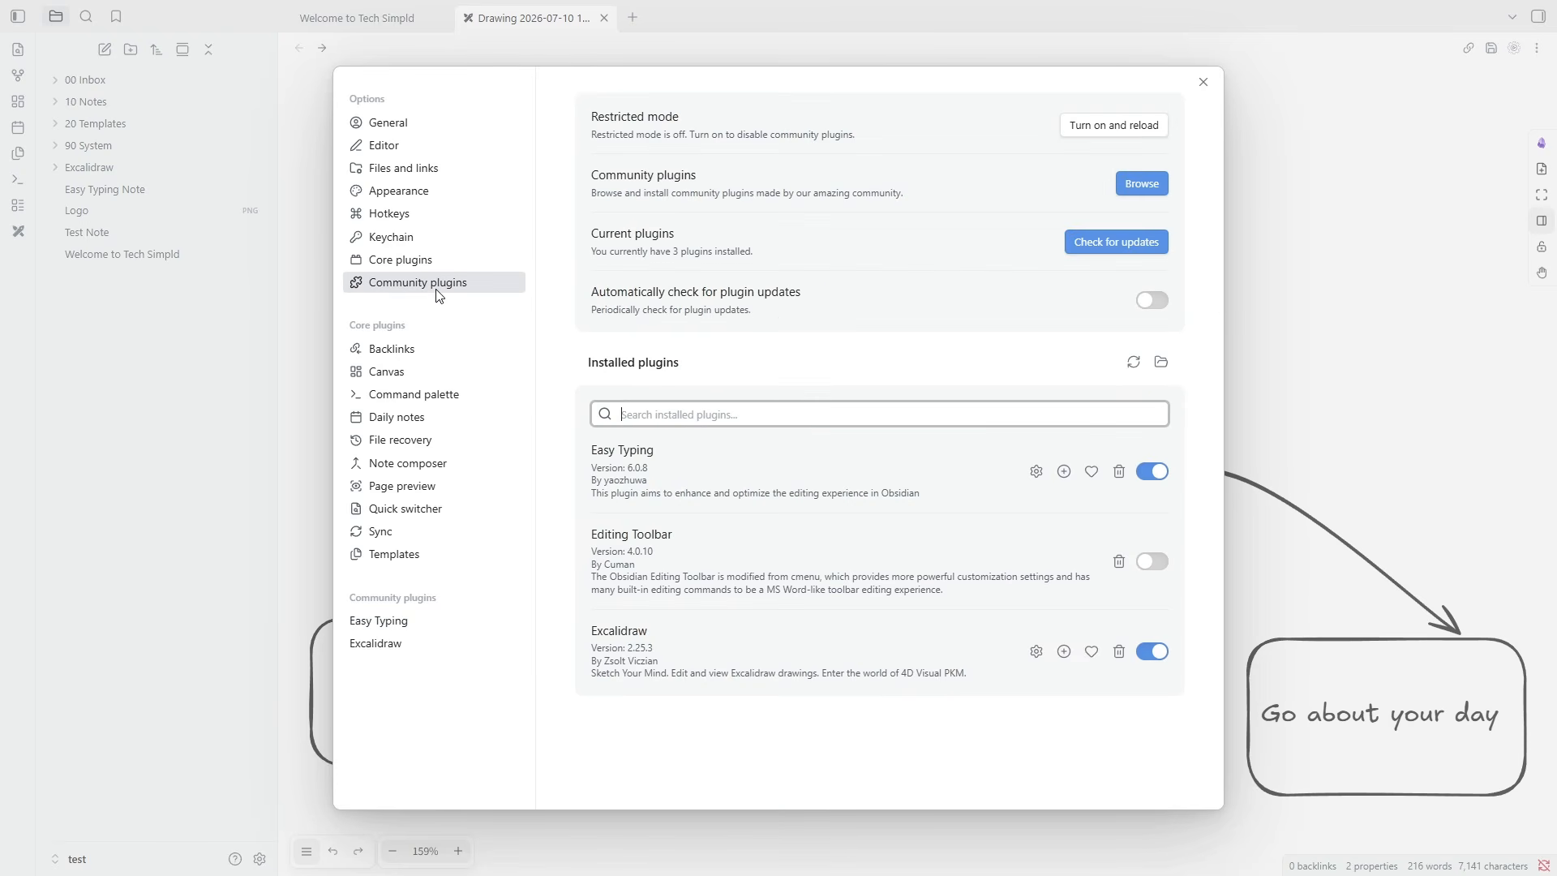
{"action": "left_click", "coordinate": [1036, 471]}
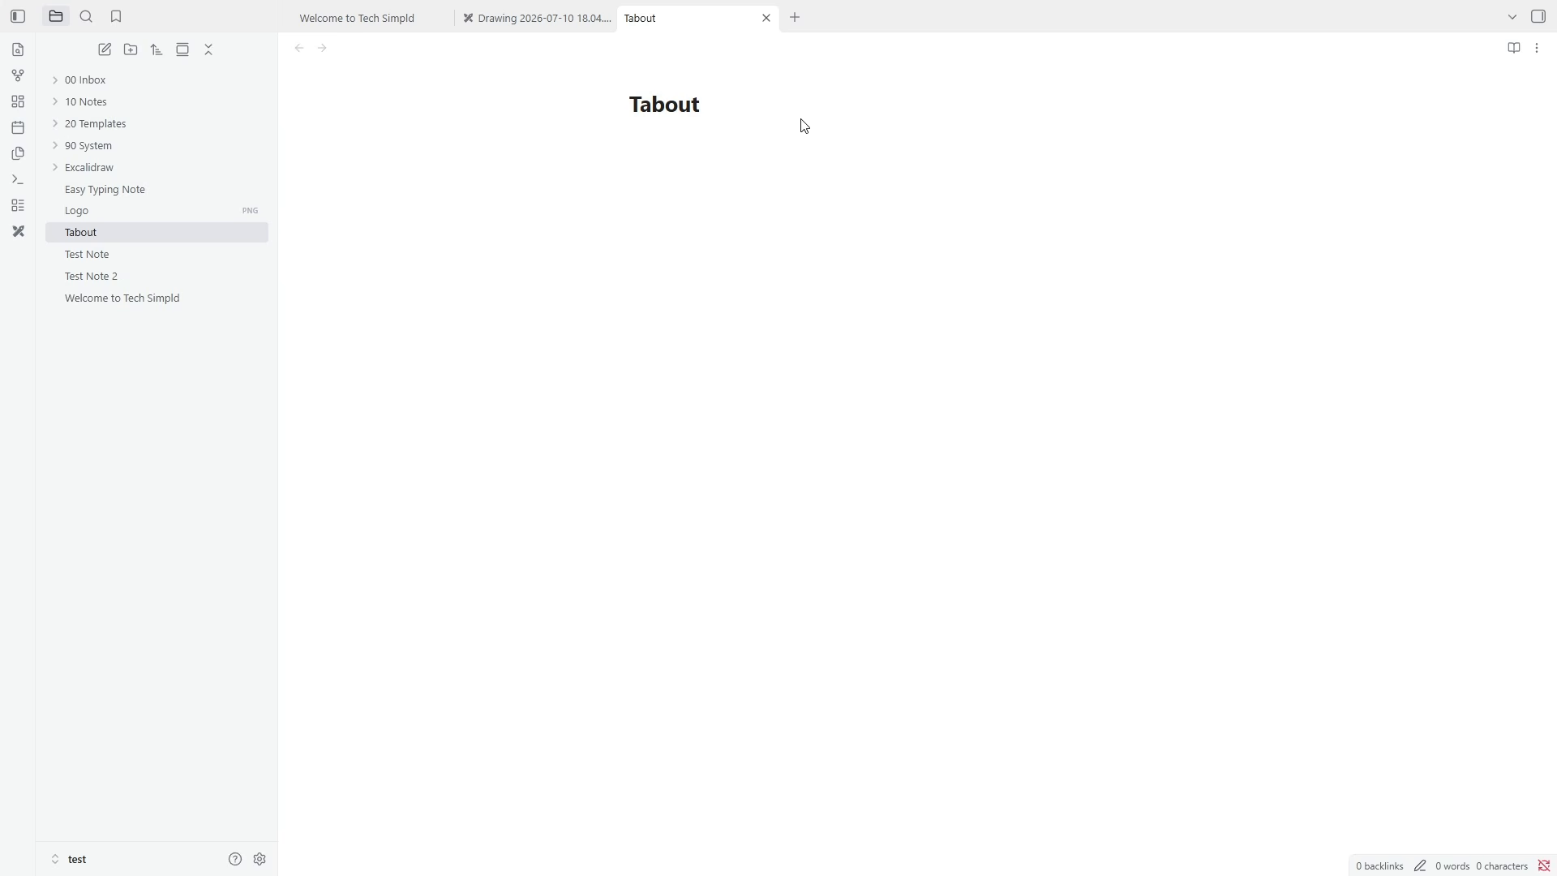
- Enter square brackets enclosing a pair of double quotes in the Tabout note, with each character on its own line
{"action": "type", "text": "[ "}
{"action": "type", "text": "\""}
{"action": "key", "text": "Return"}
{"action": "key", "text": "Return"}
- Add the quoted text "Hello There" below the brackets, followed by a blank line
{"action": "type", "text": "\"H"}
{"action": "type", "text": "o There"}
{"action": "key", "text": "Return"}
{"action": "key", "text": "Return"}
- Enter the capital letters C, H, F, E, T, H and D, each on its own line
{"action": "type", "text": "C H"}
{"action": "key", "text": "Return"}
{"action": "type", "text": "F"}
{"action": "key", "text": "Return"}
{"action": "type", "text": "E"}
{"action": "key", "text": "Return"}
{"action": "type", "text": "T"}
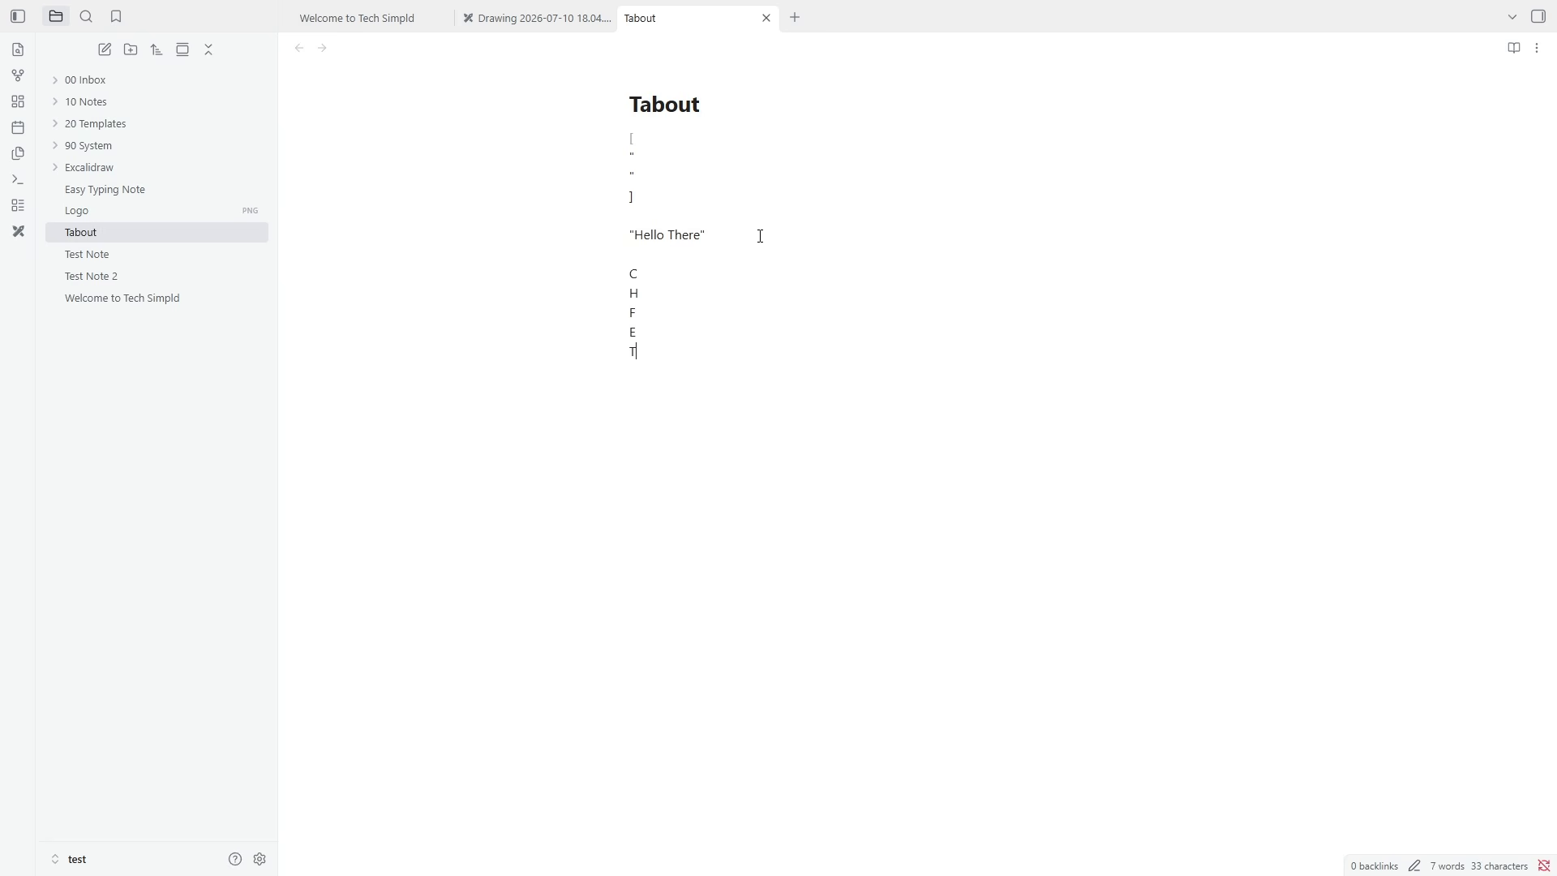
{"action": "key", "text": "Return"}
{"action": "type", "text": "H"}
{"action": "key", "text": "Return"}
{"action": "type", "text": "D"}
- Start a bulleted list below the letters with the entries "Items", "Item 1" and "Item 2"
{"action": "type", "text": "- "}
{"action": "type", "text": "Items"}
{"action": "key", "text": "Return"}
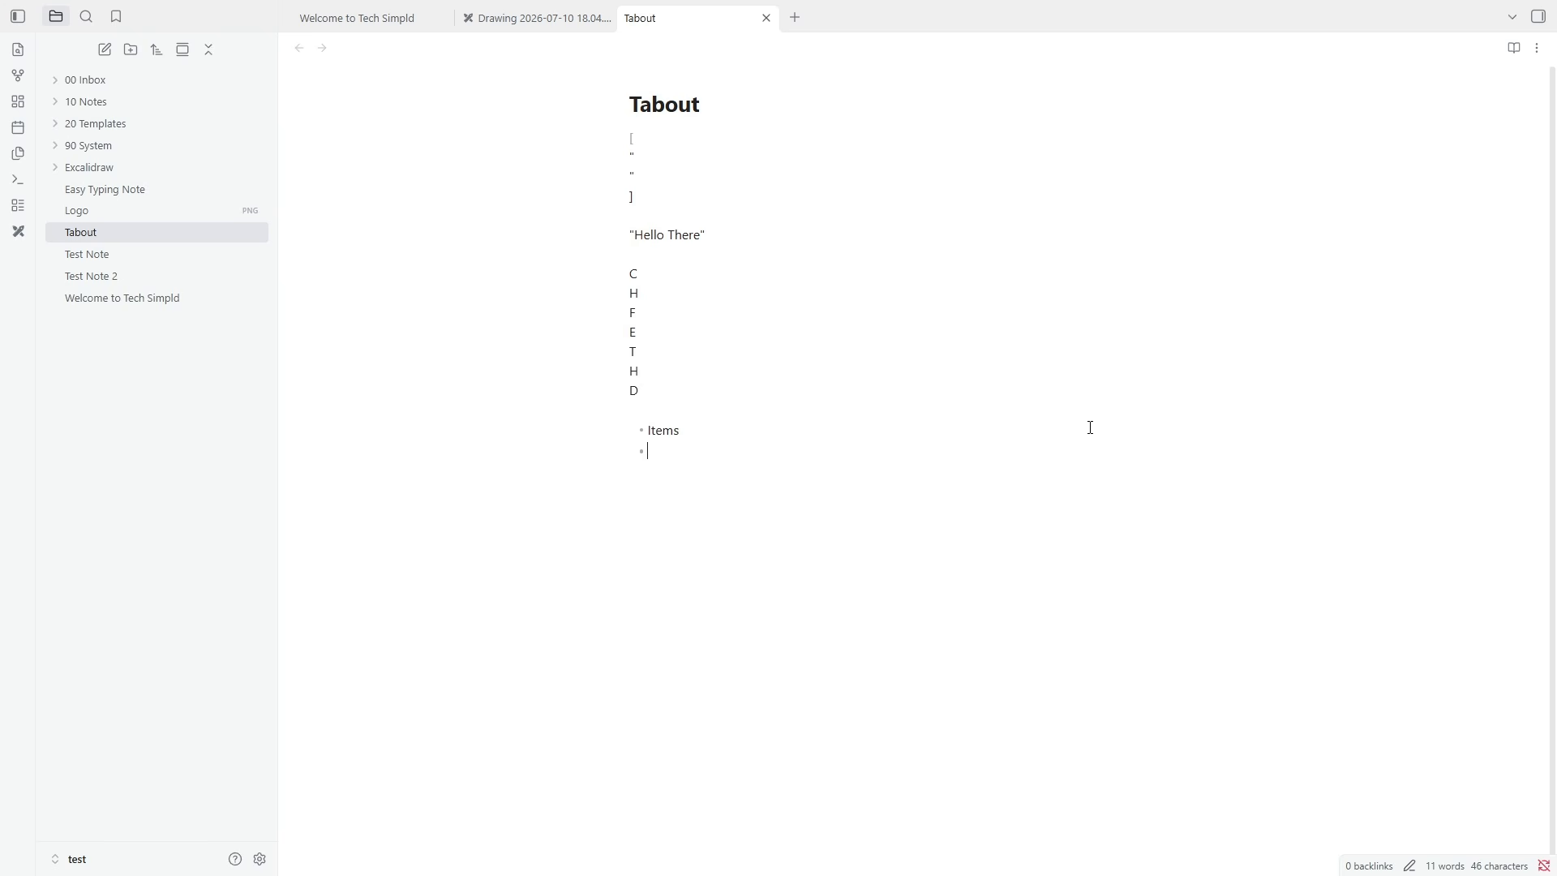
{"action": "type", "text": "Item 1"}
{"action": "key", "text": "Return"}
{"action": "type", "text": "Itme 2"}
{"action": "key", "text": "BackSpace"}
{"action": "key", "text": "BackSpace"}
{"action": "key", "text": "BackSpace"}
{"action": "key", "text": "BackSpace"}
{"action": "type", "text": "em 2"}
- Add a last bullet reading "Item 2.5" and end the list
{"action": "key", "text": "Return"}
{"action": "type", "text": "Item 3"}
{"action": "key", "text": "Return"}
{"action": "key", "text": "BackSpace"}
{"action": "key", "text": "BackSpace"}
{"action": "type", "text": "2.5"}
{"action": "key", "text": "Return"}
{"action": "key", "text": "Return"}
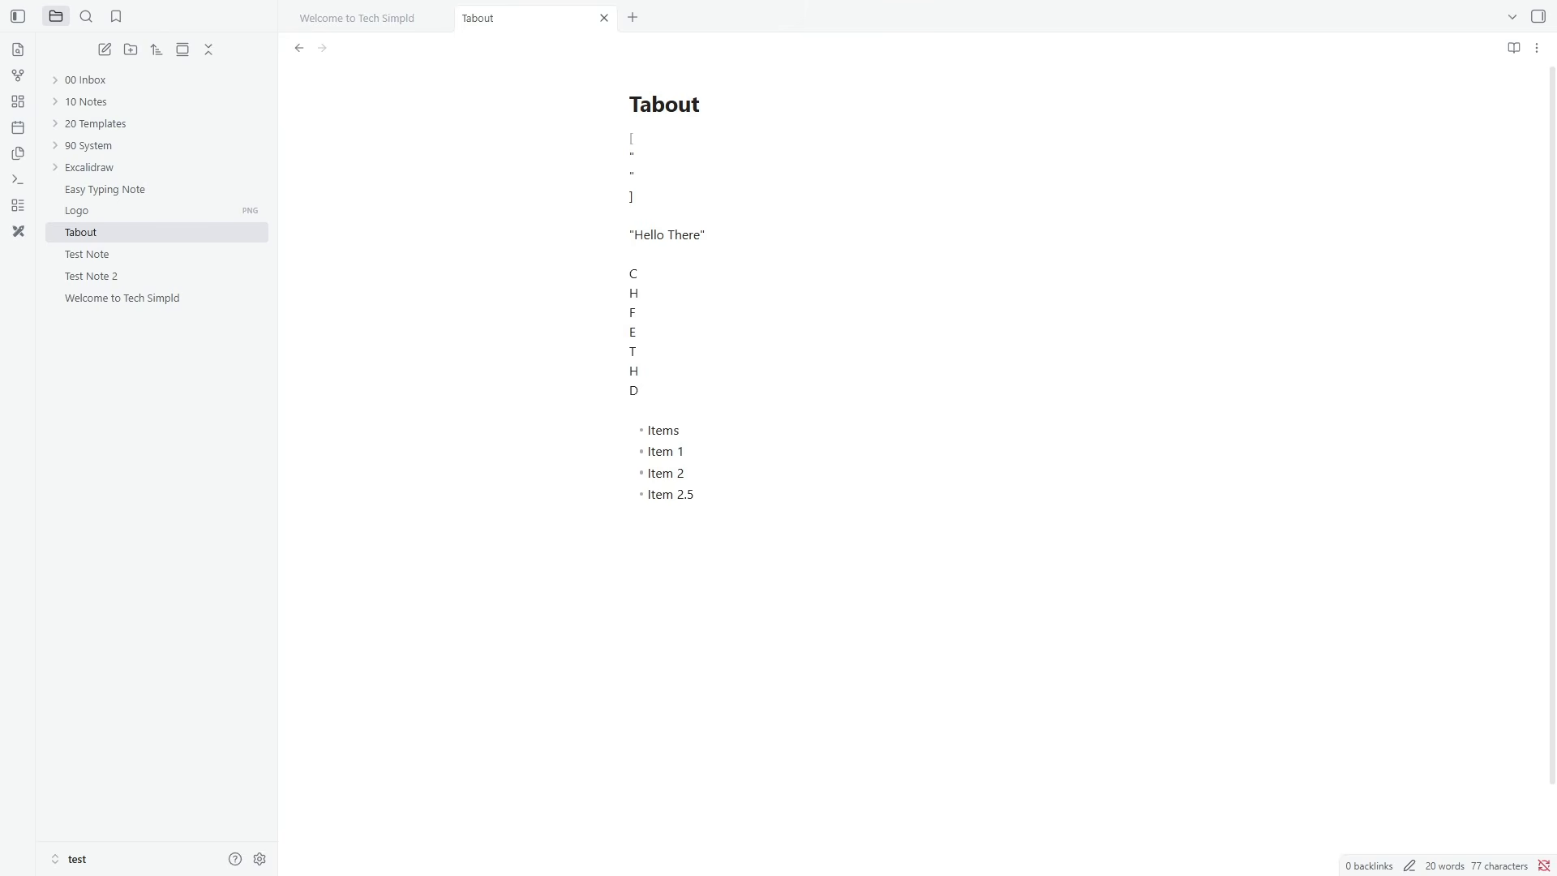
- Add an Easy Typing user rule replacing "M_greet" with "Hello my name is techsimpld. Very nice to meet you.", described as "Greeting"
{"action": "left_click", "coordinate": [260, 860]}
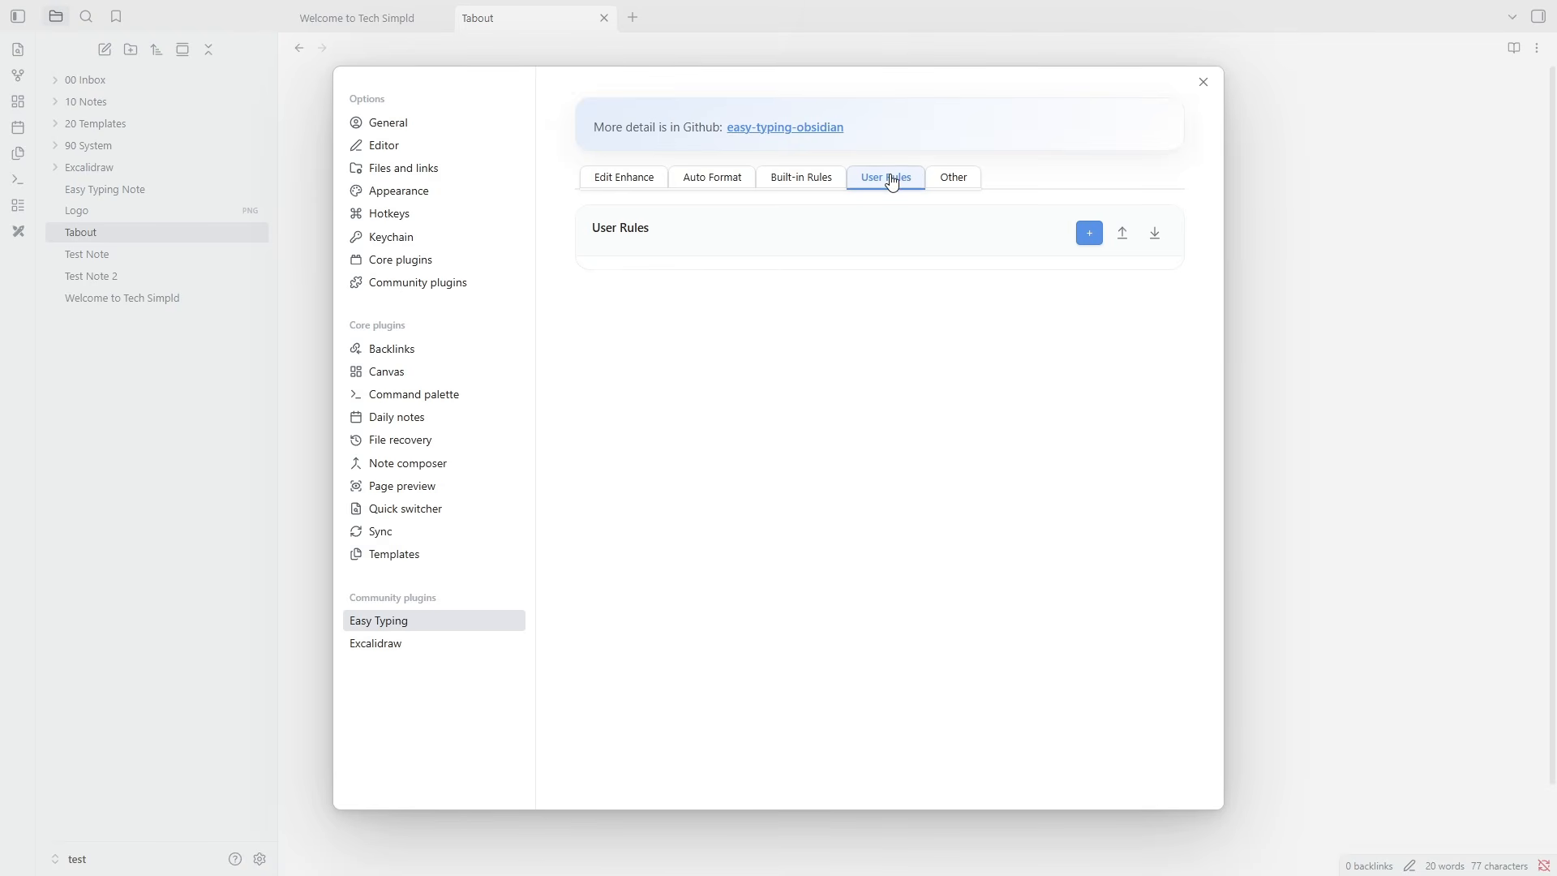
{"action": "left_click", "coordinate": [1085, 235]}
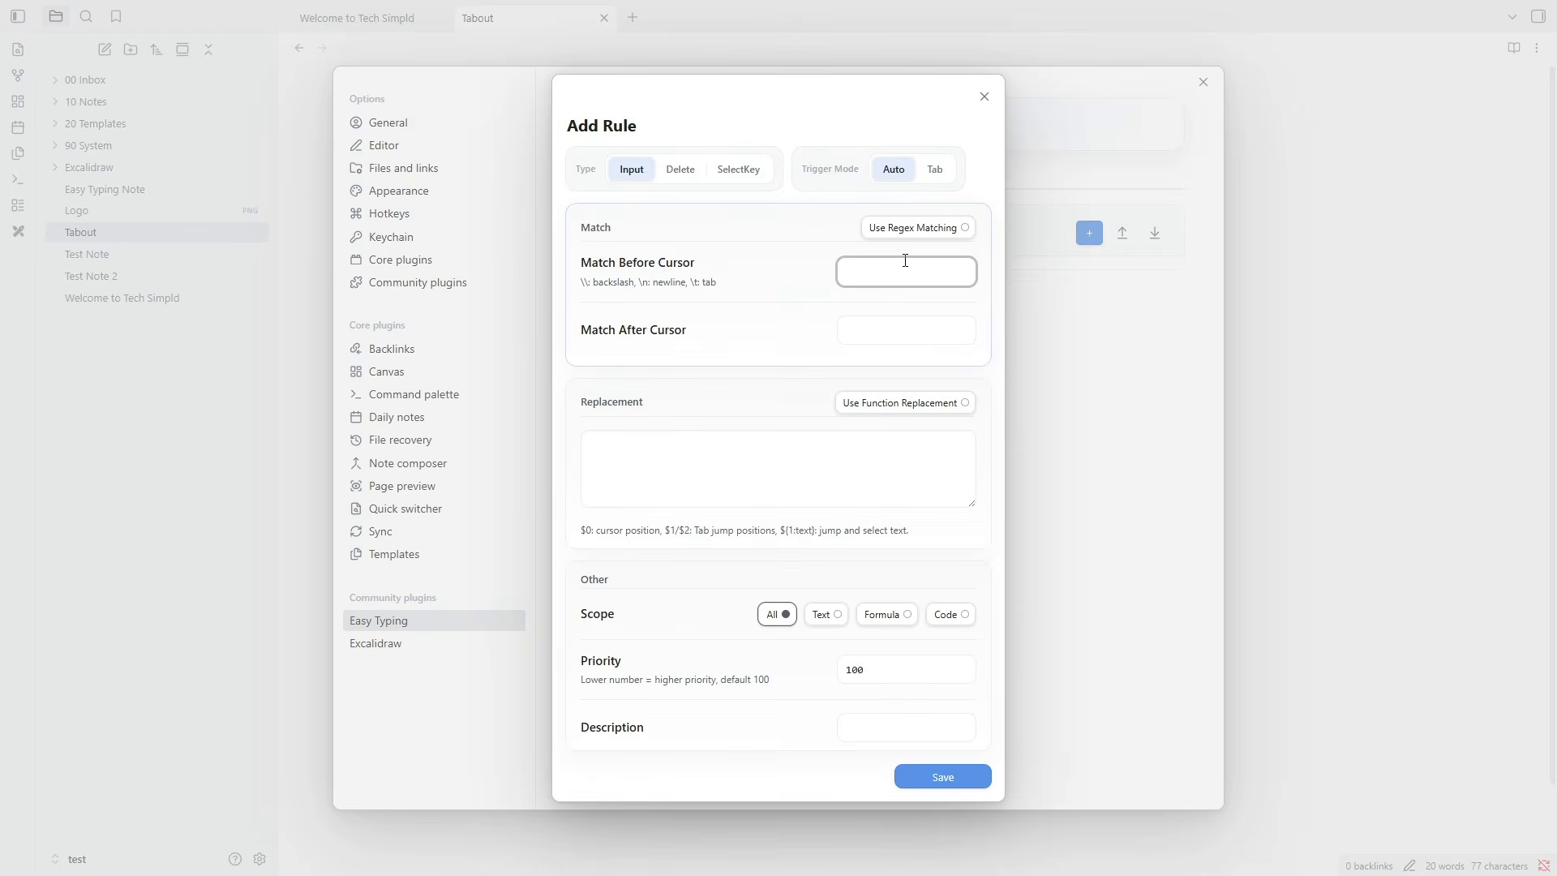
{"action": "type", "text": "M_greet"}
{"action": "left_click", "coordinate": [810, 464]}
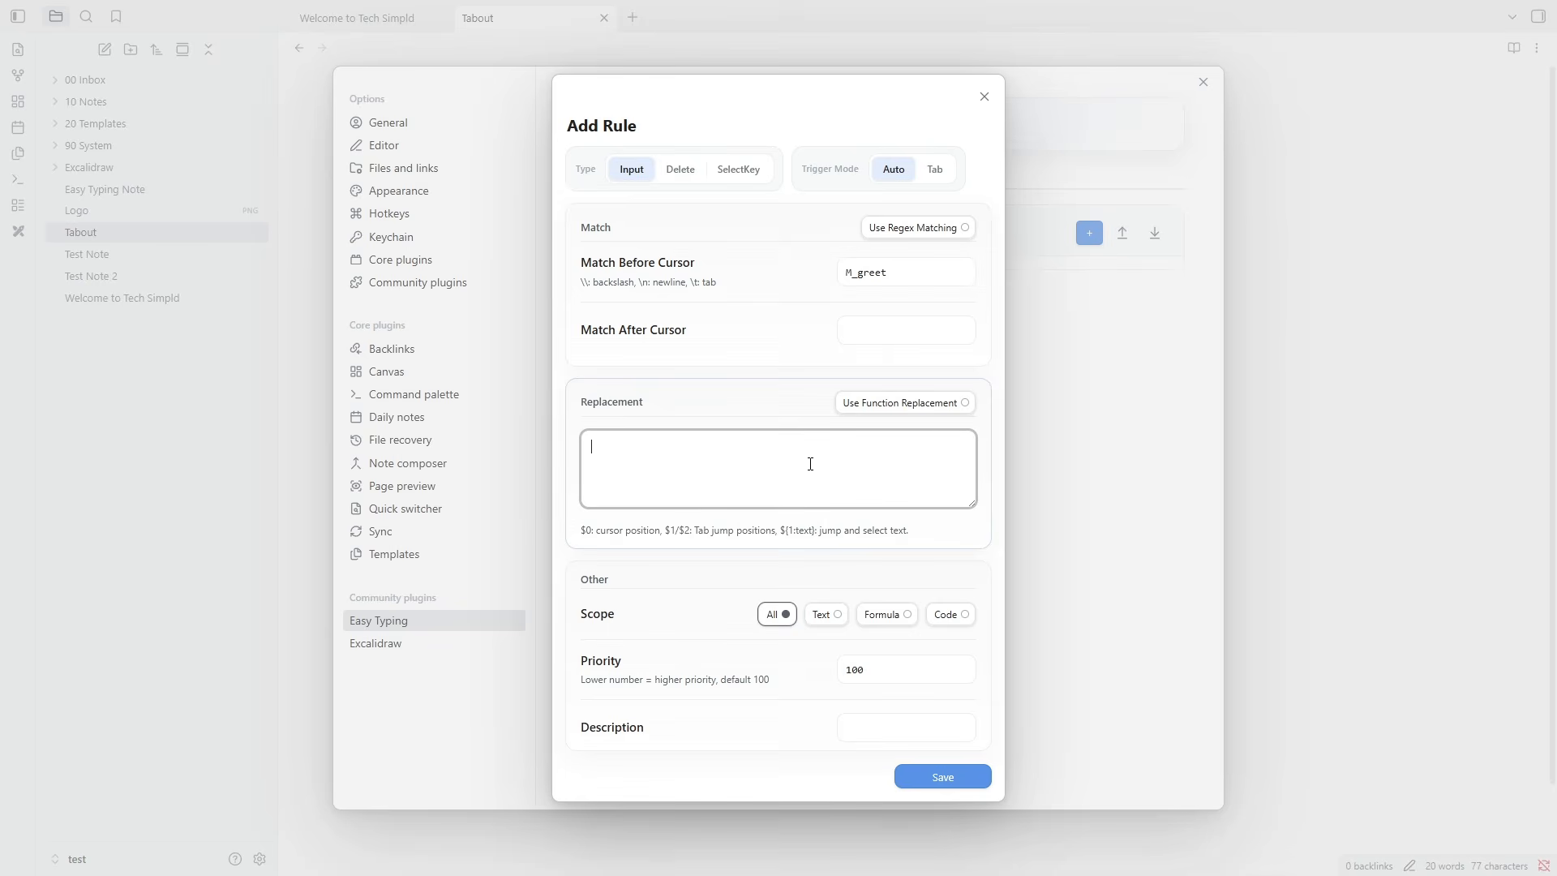
{"action": "type", "text": "Hello my name is techsimpld. Very nice to meet you."}
{"action": "left_click", "coordinate": [880, 717]}
{"action": "type", "text": "Gree"}
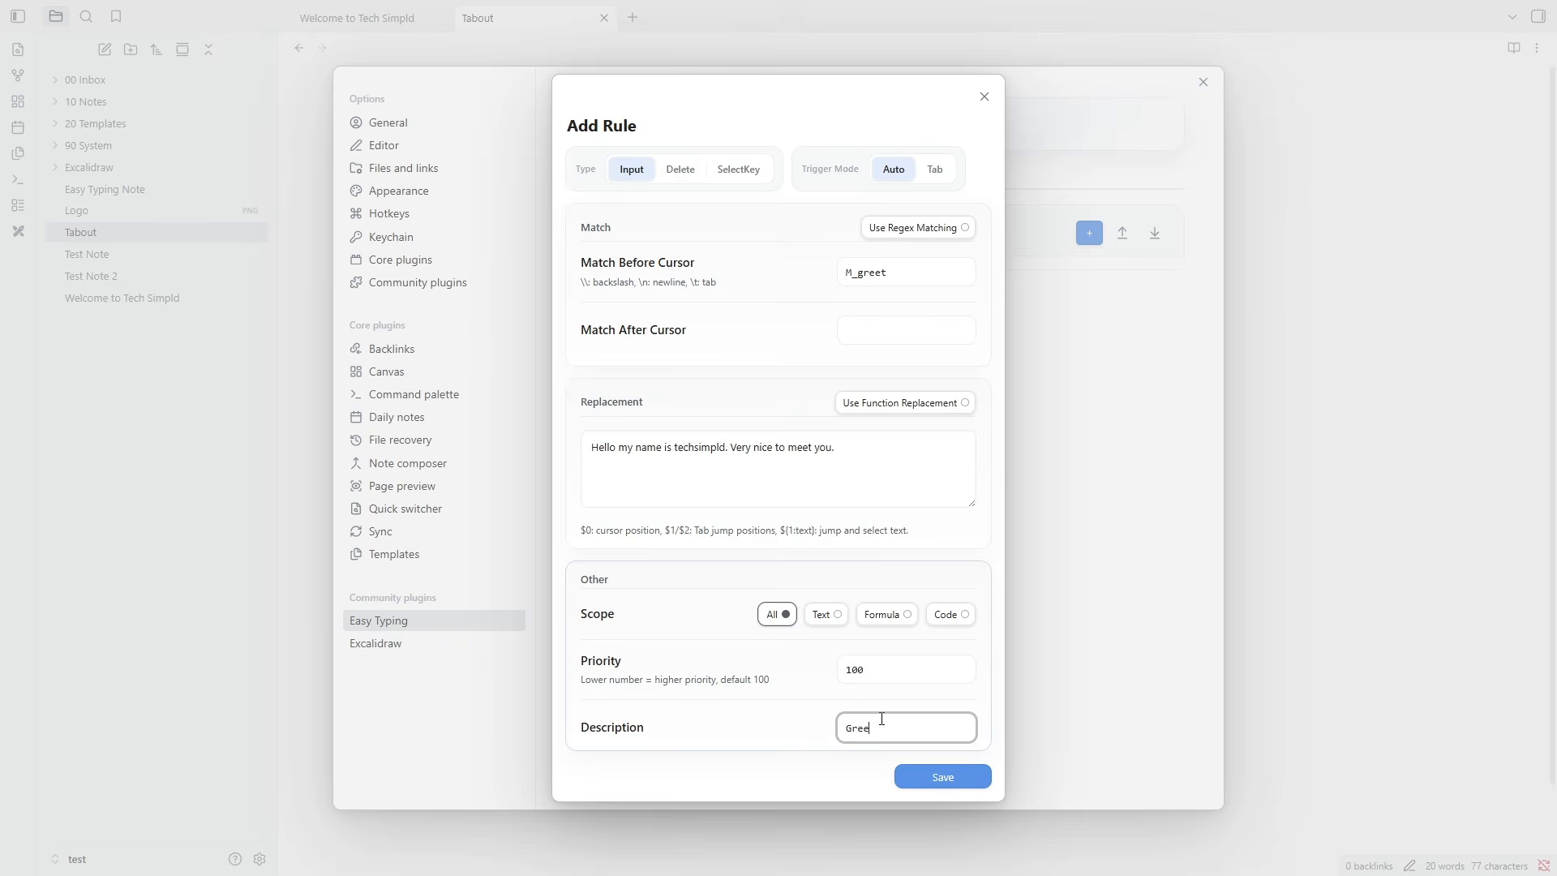
{"action": "type", "text": "ting"}
{"action": "left_click", "coordinate": [944, 776]}
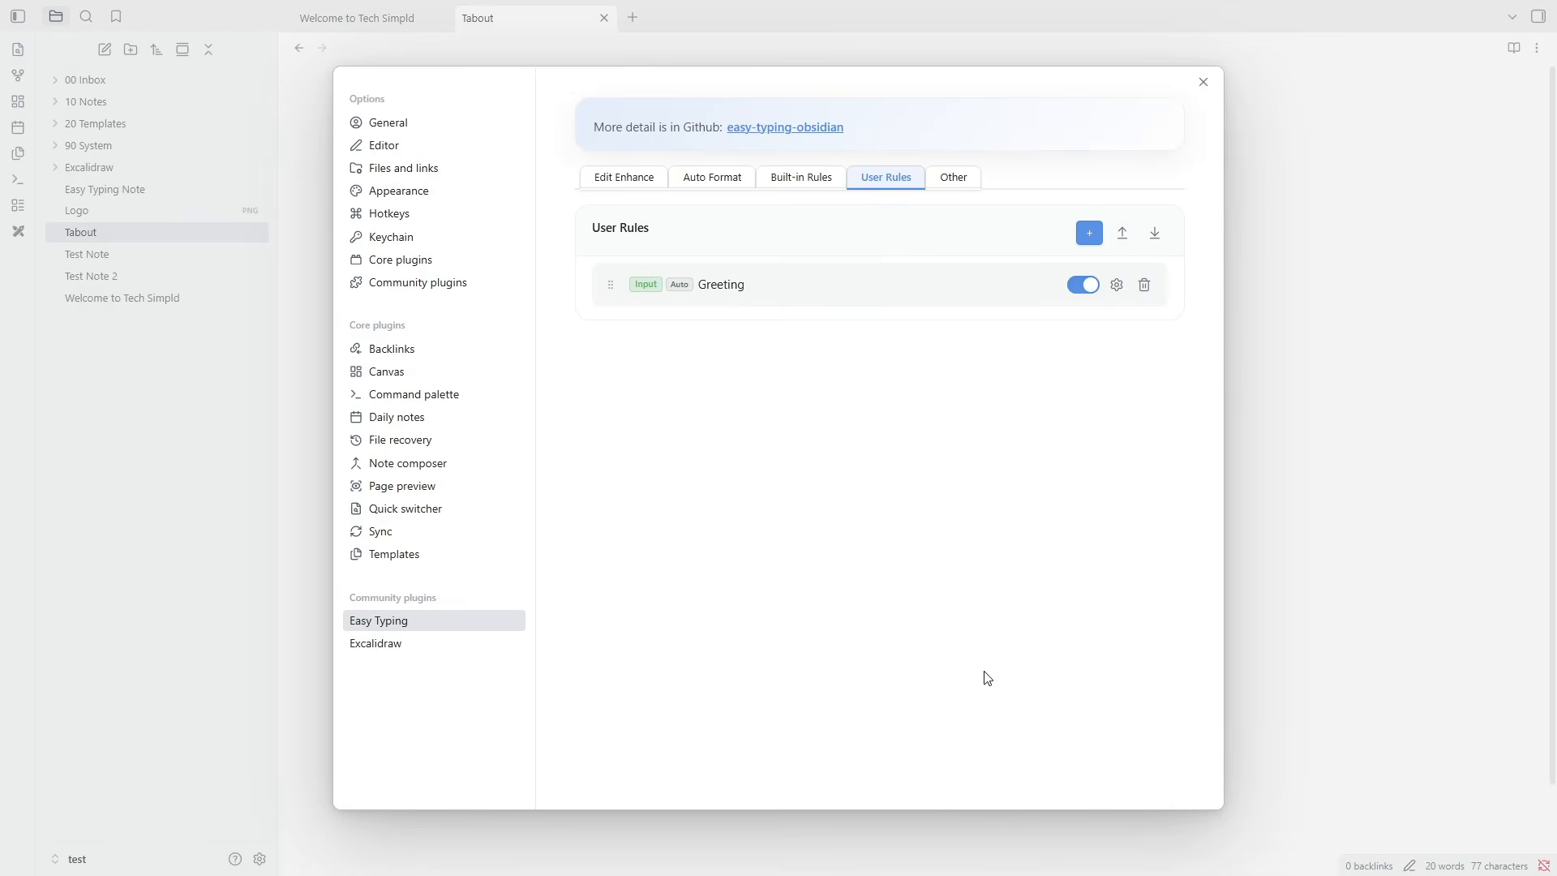
- Return to the Tabout note and enter the trigger "M_greet" below the bulleted list to insert the greeting
{"action": "left_click", "coordinate": [1204, 82]}
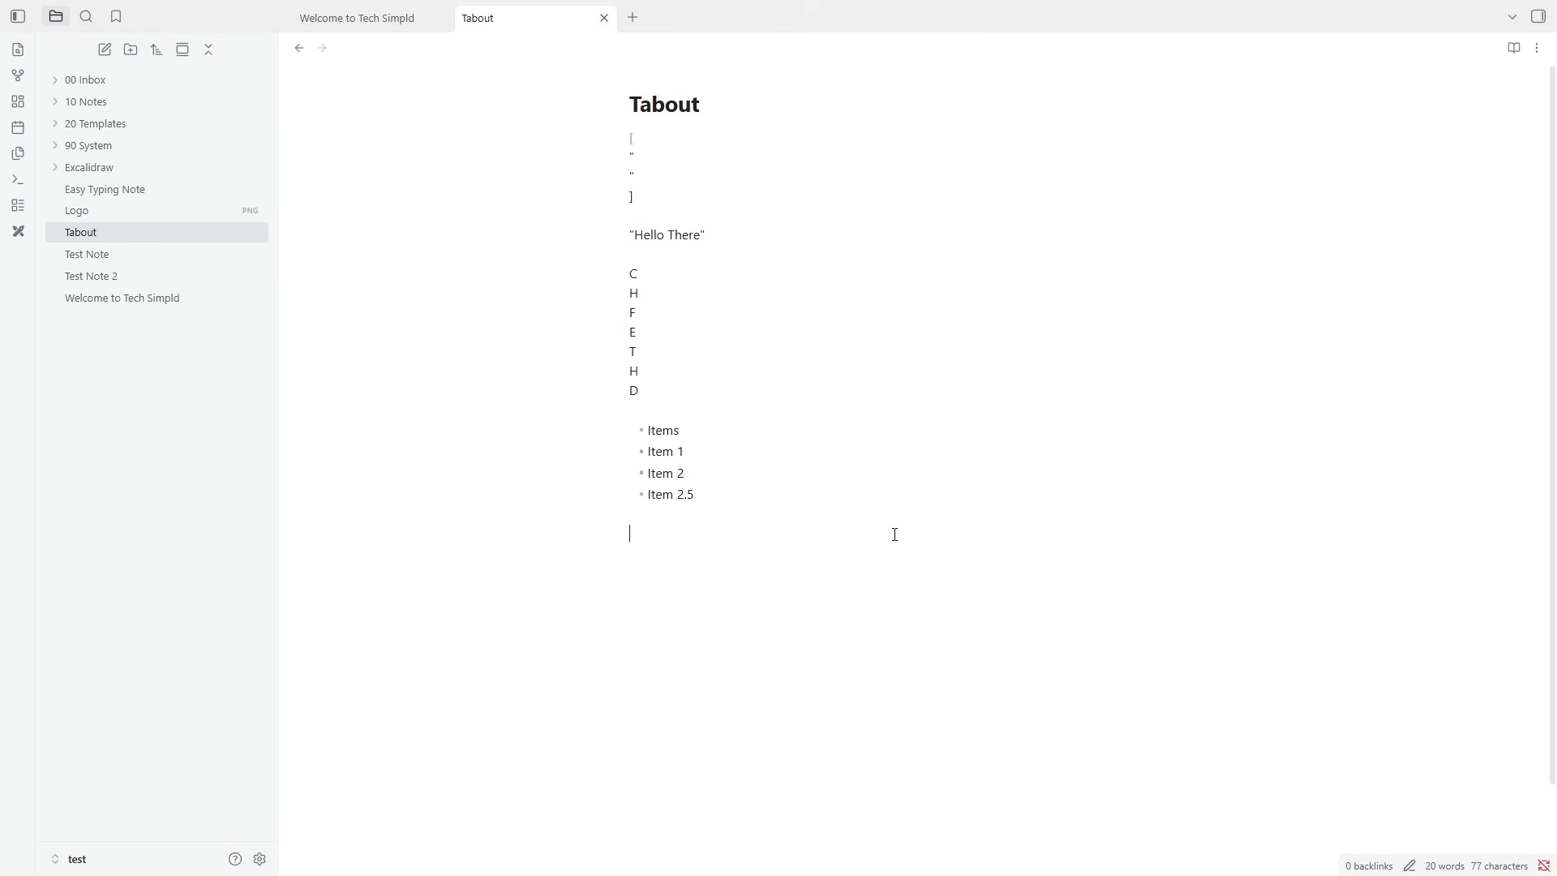
{"action": "type", "text": "M_gree"}
{"action": "type", "text": "t"}
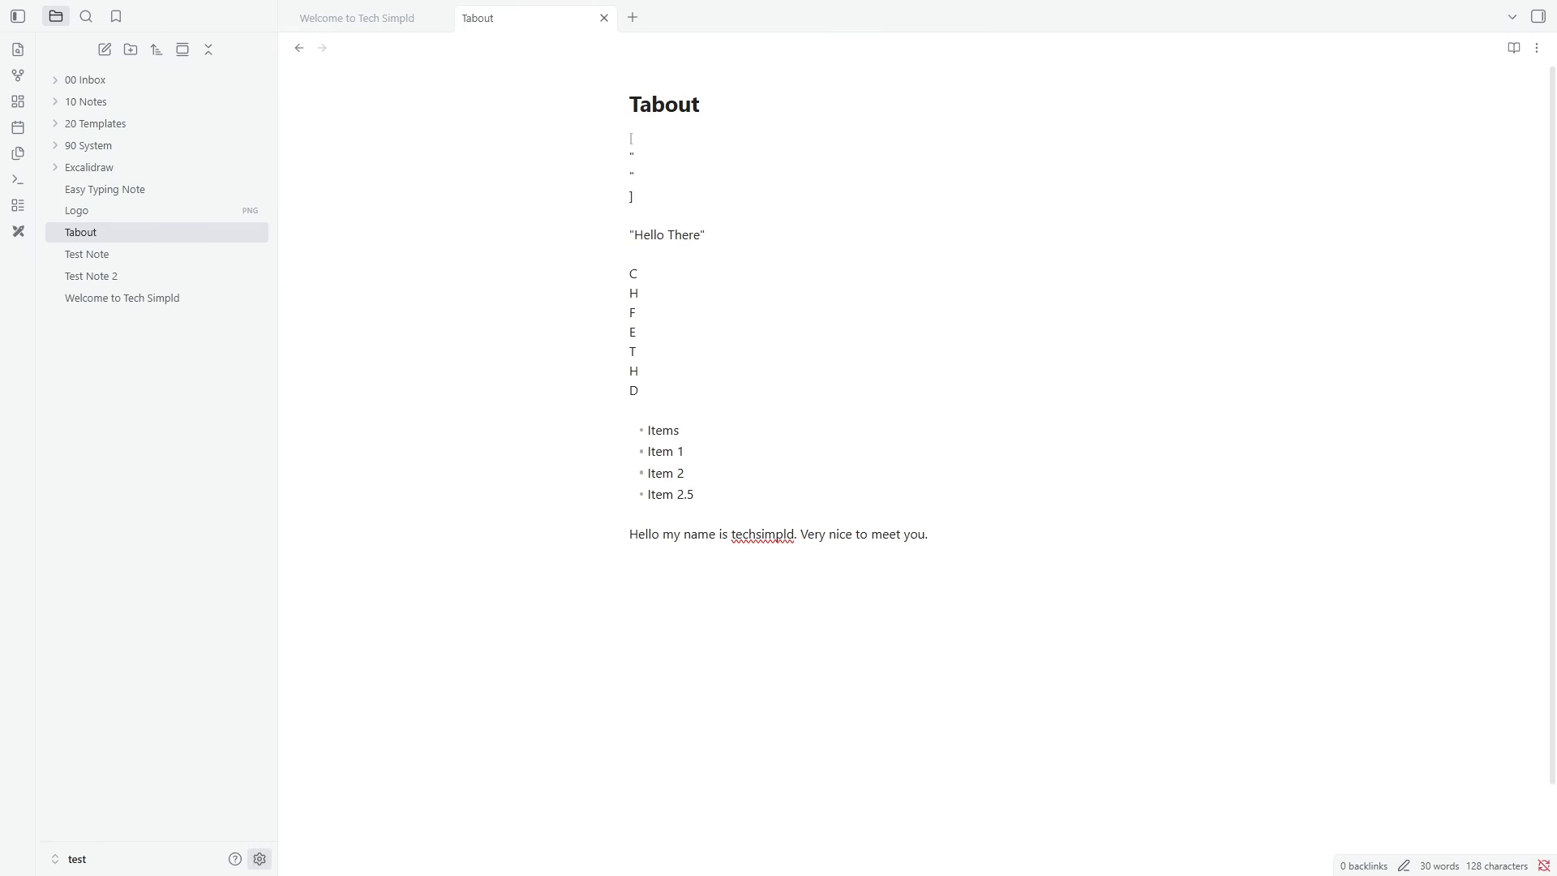
- Enable the installed Editing Toolbar community plugin and return to the note
{"action": "left_click", "coordinate": [259, 859]}
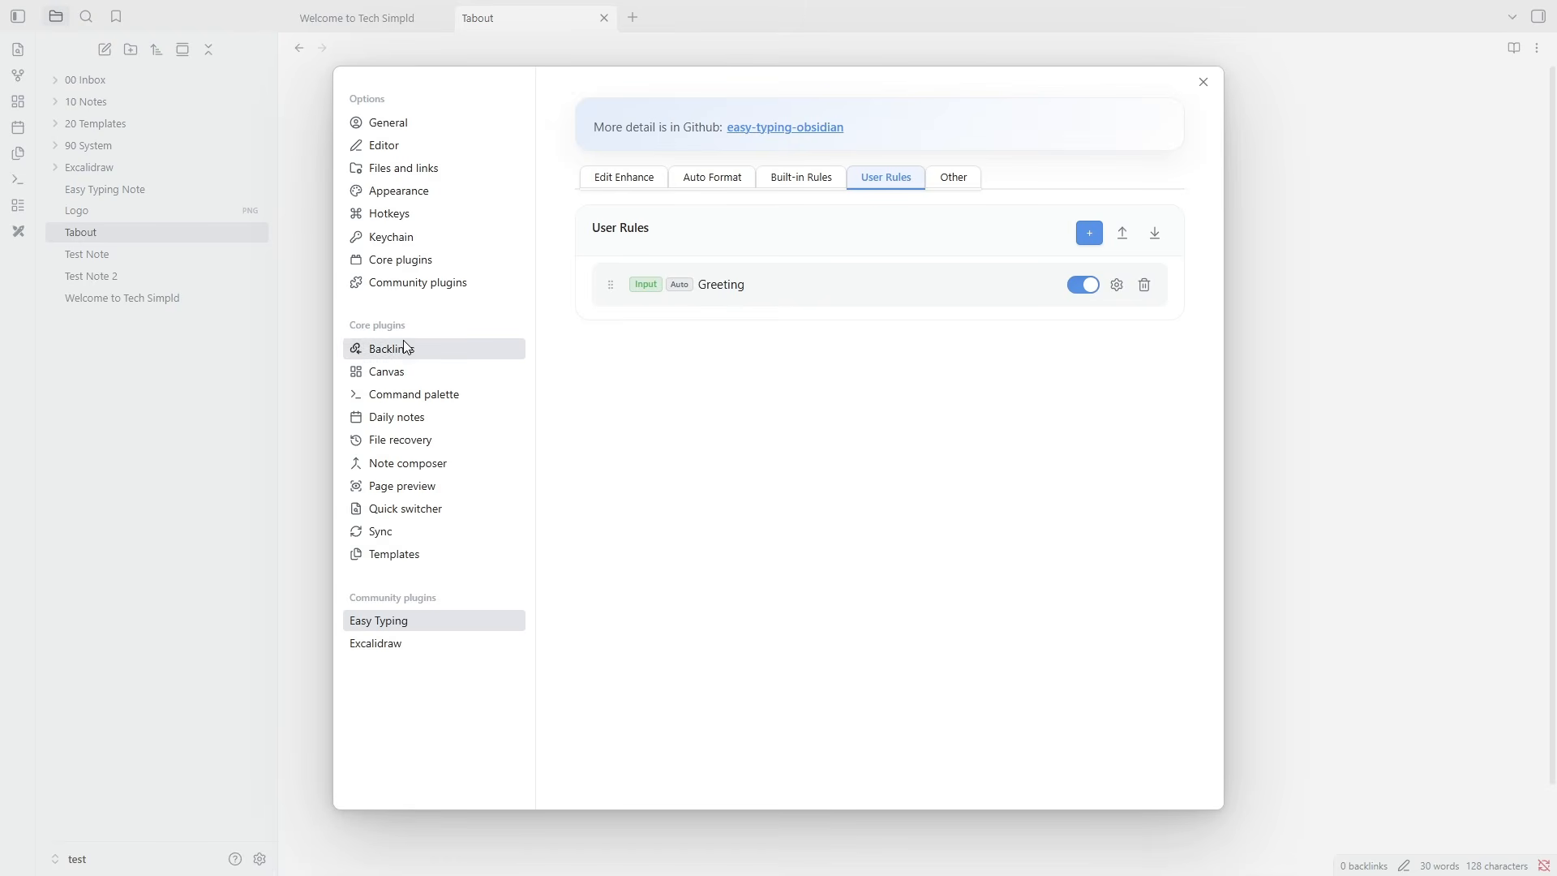
{"action": "left_click", "coordinate": [435, 284]}
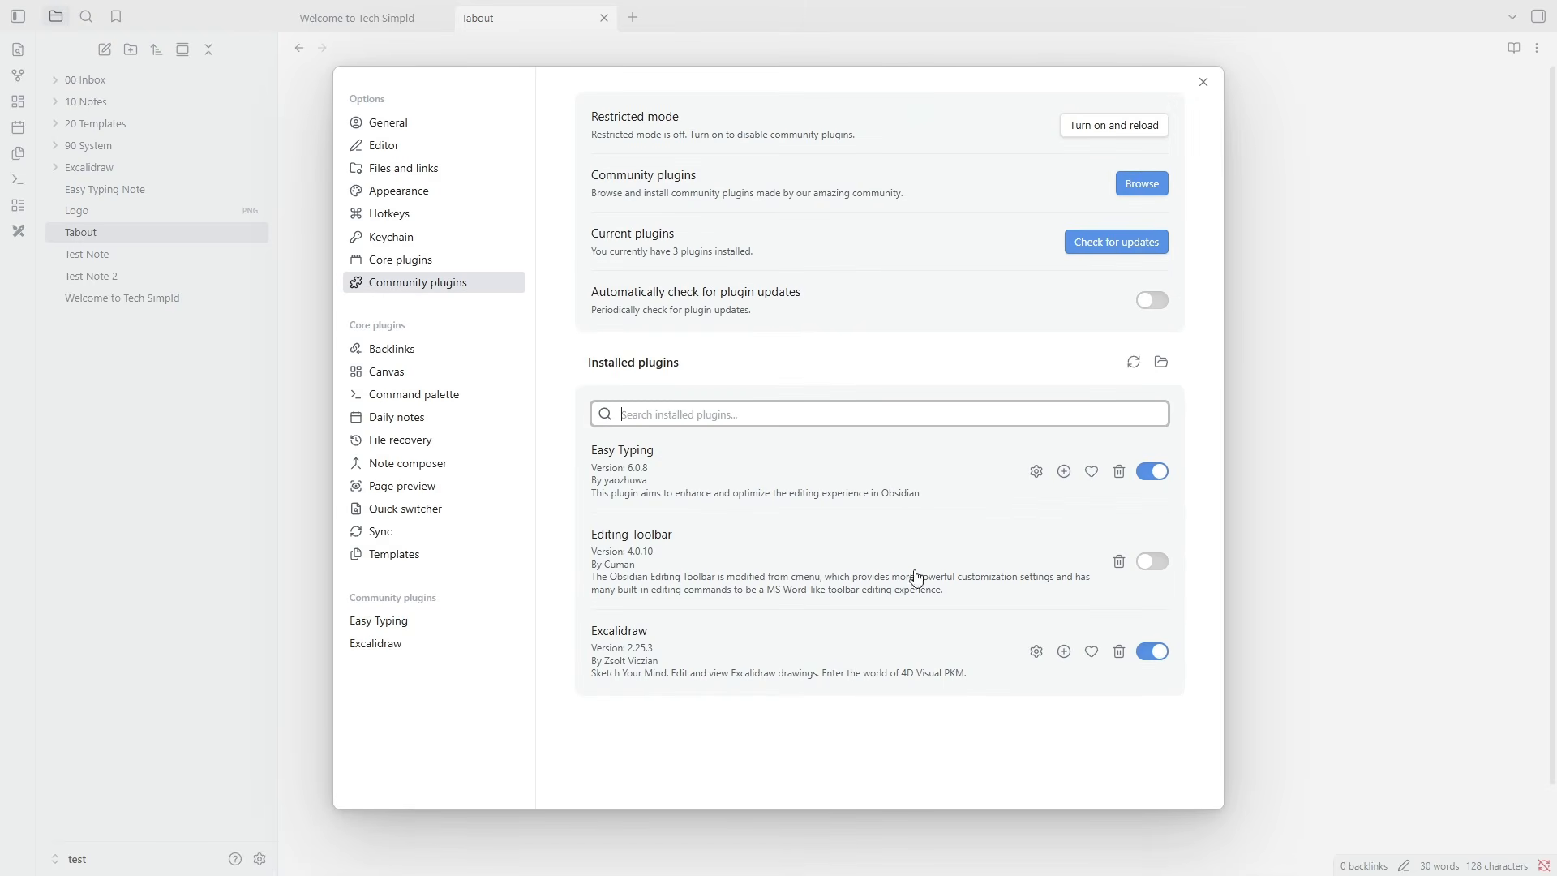
{"action": "left_click", "coordinate": [1154, 563]}
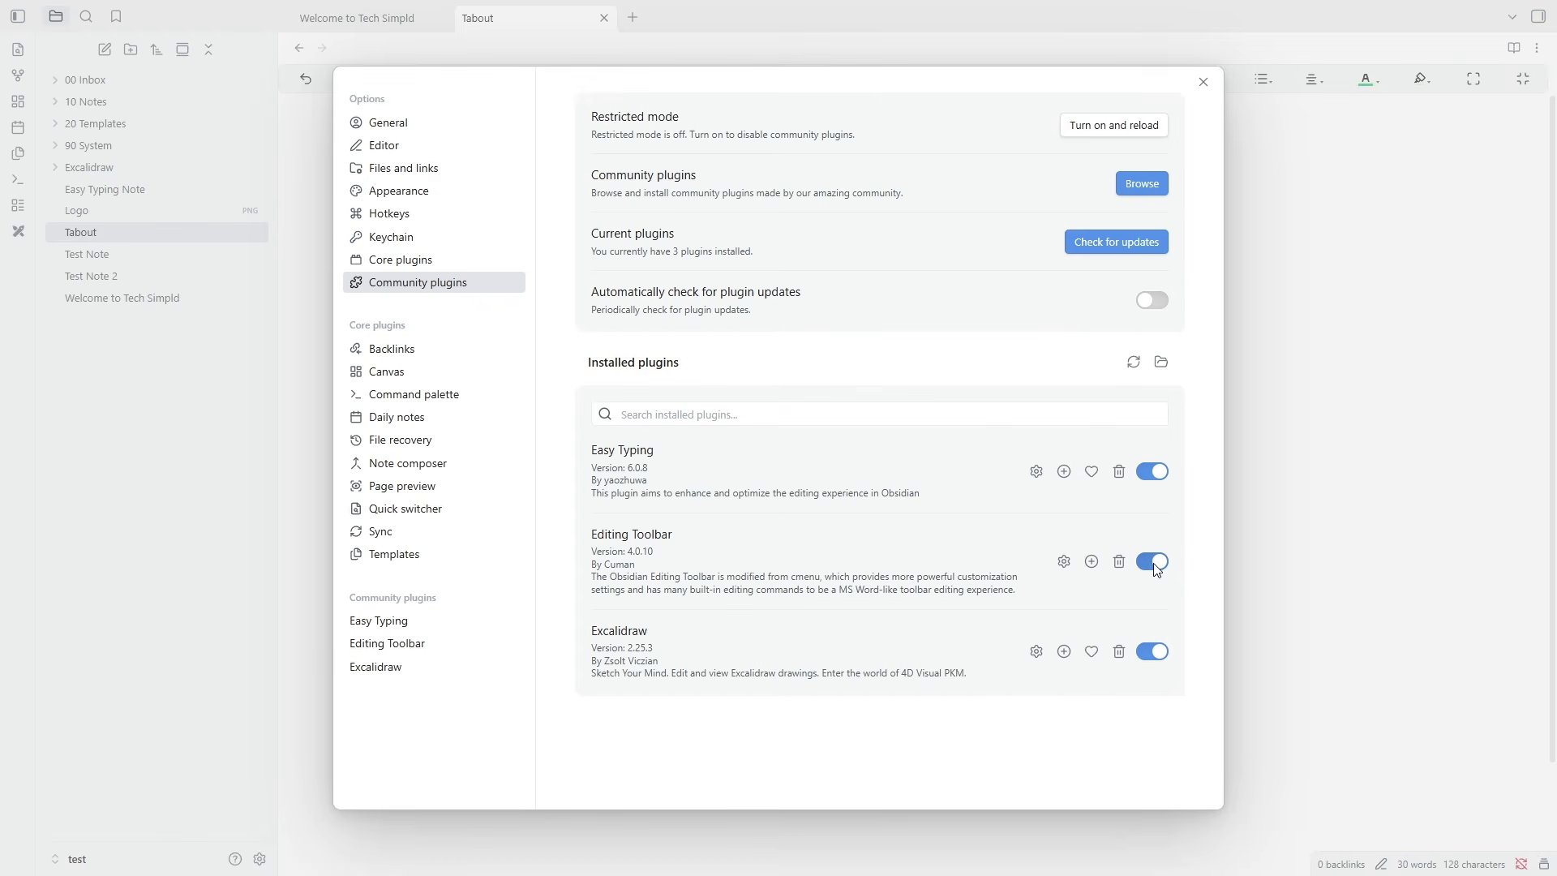
{"action": "left_click", "coordinate": [1204, 82]}
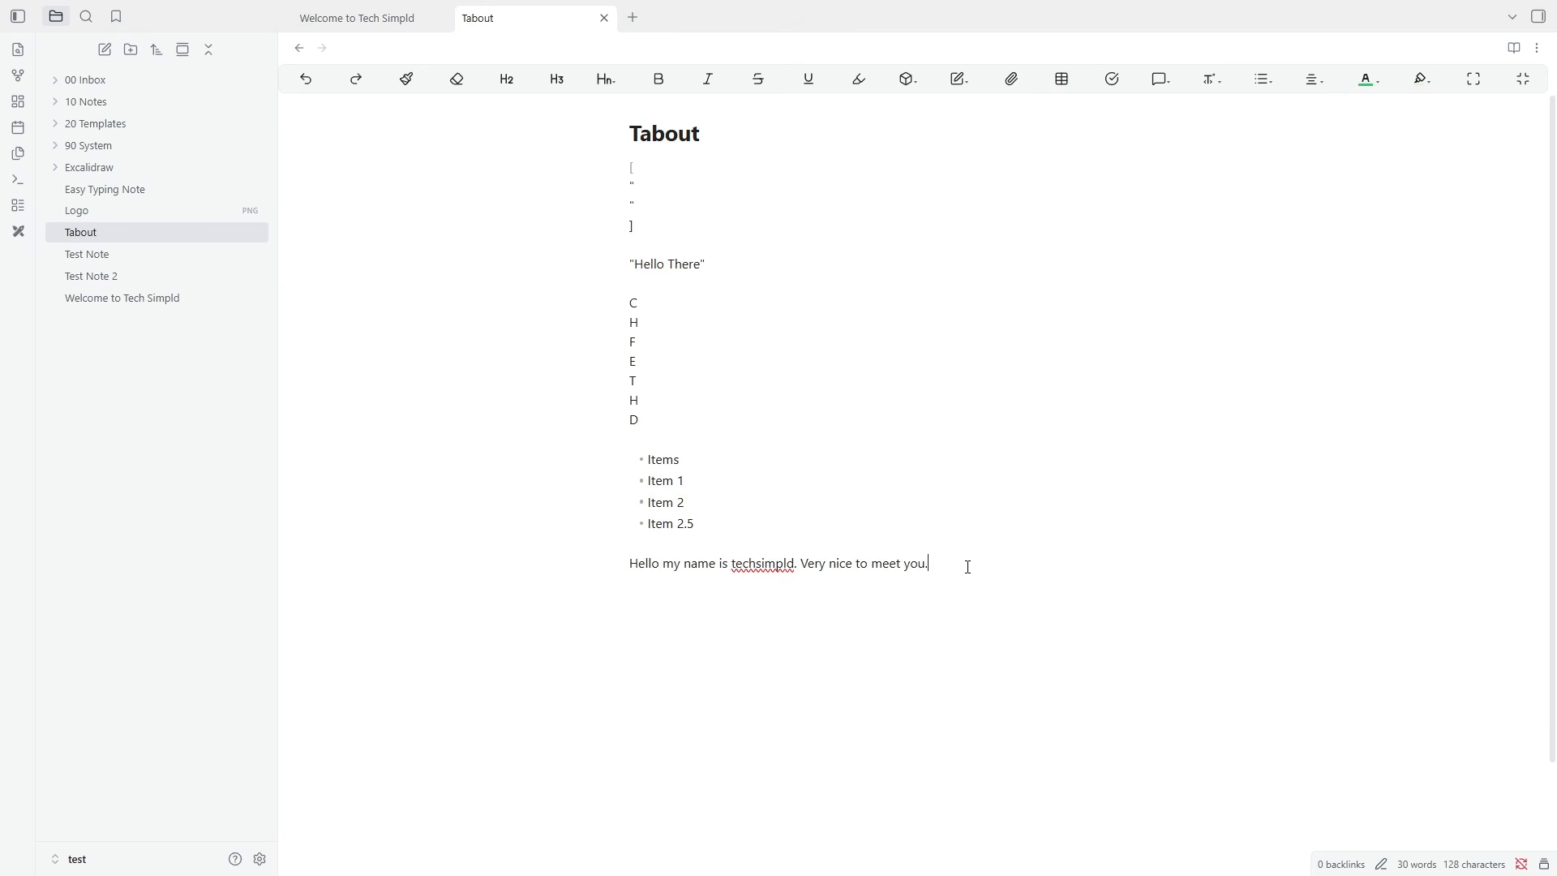
- Add "Techsimpld" on a new line below the greeting as a heading, trying level 2 before settling on level 3
{"action": "key", "text": "Return"}
{"action": "type", "text": "Techsimpld"}
{"action": "key", "text": "shift+Home"}
{"action": "left_click", "coordinate": [508, 84]}
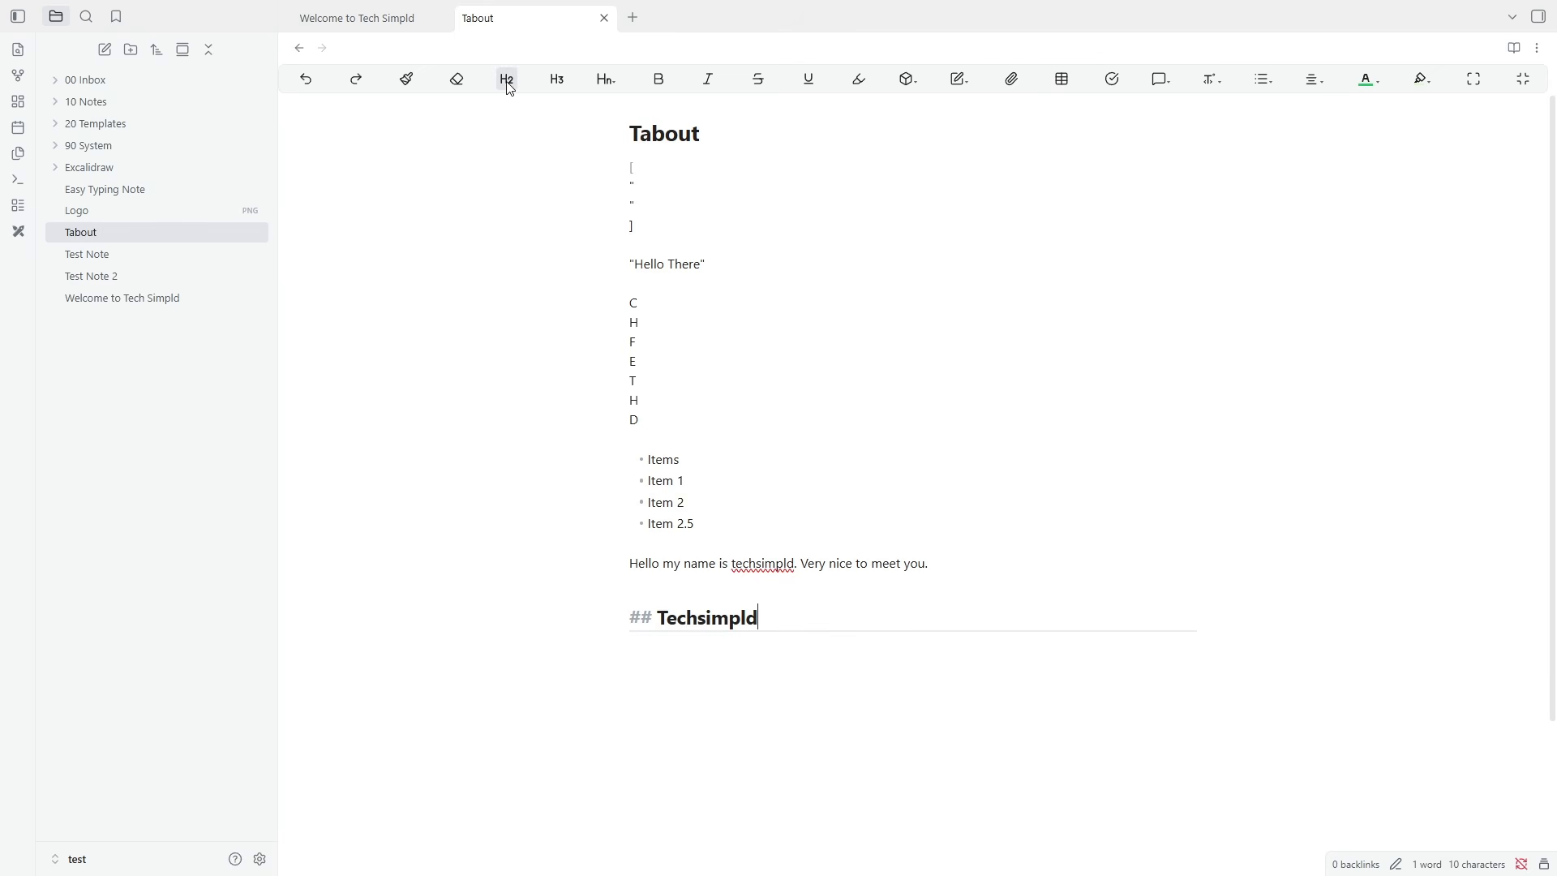
{"action": "left_click", "coordinate": [558, 86]}
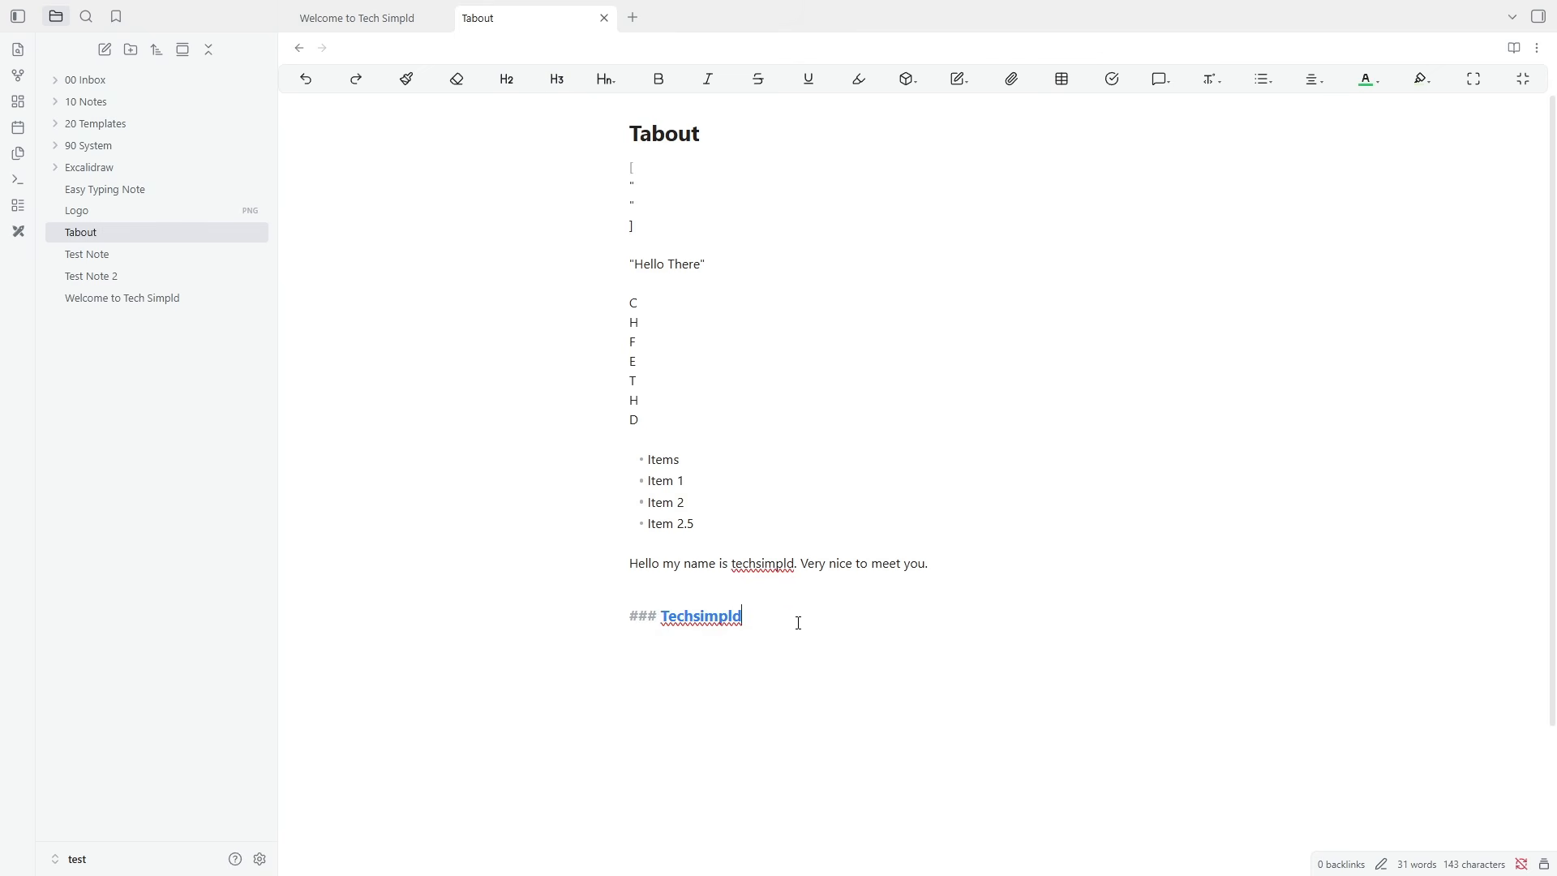
- Add a checklist under the Techsimpld heading with "Video Intro", "Some cool ideas" and "Even cooler plugins", and check off the first two
{"action": "key", "text": "Return"}
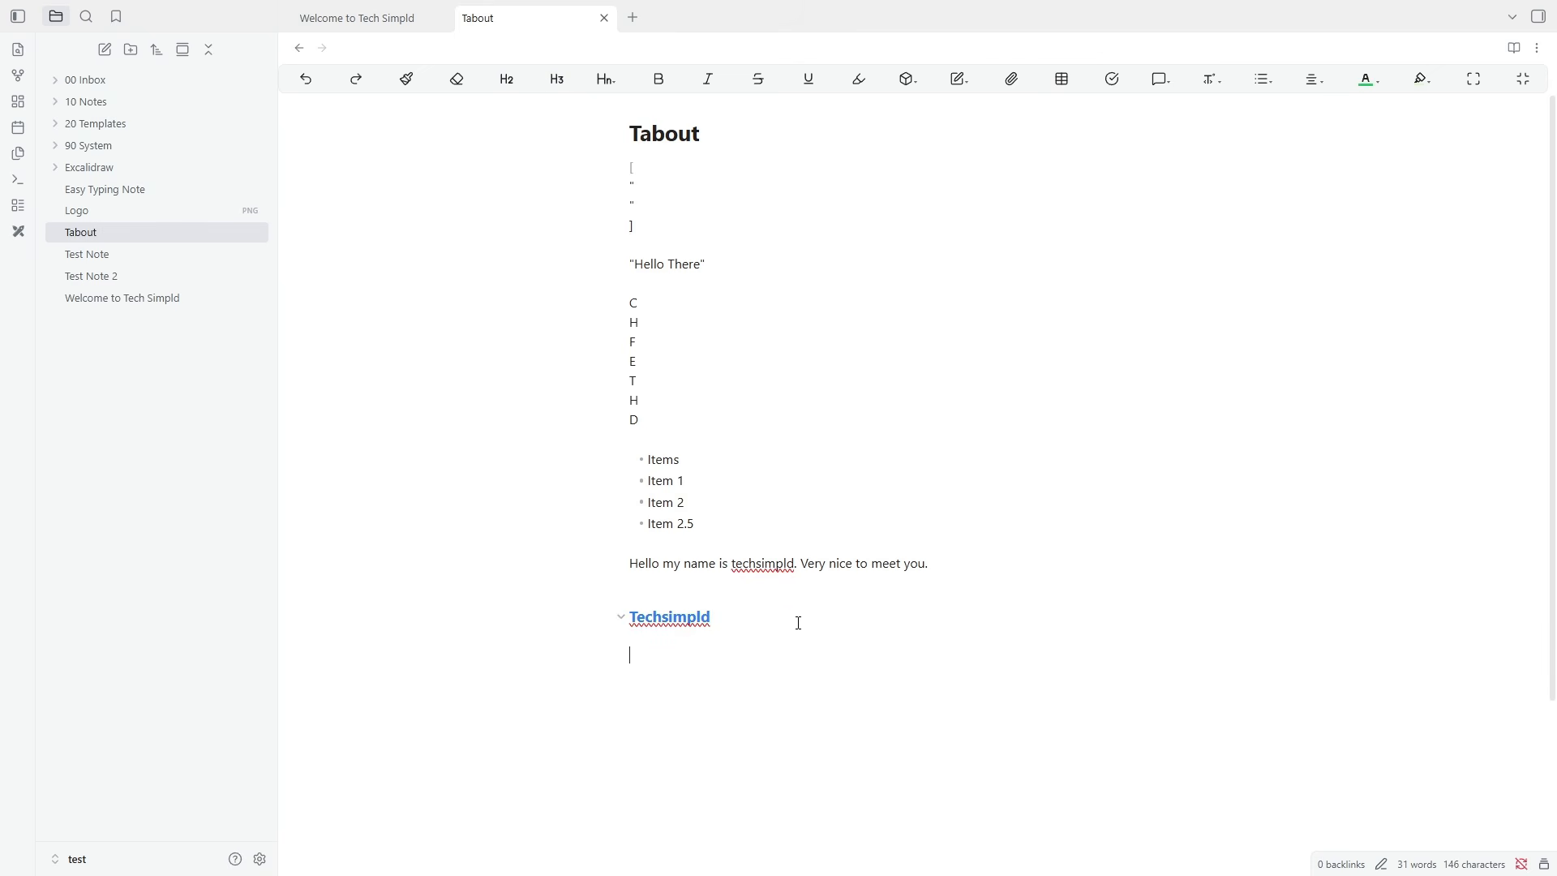
{"action": "mouse_move", "coordinate": [1268, 90]}
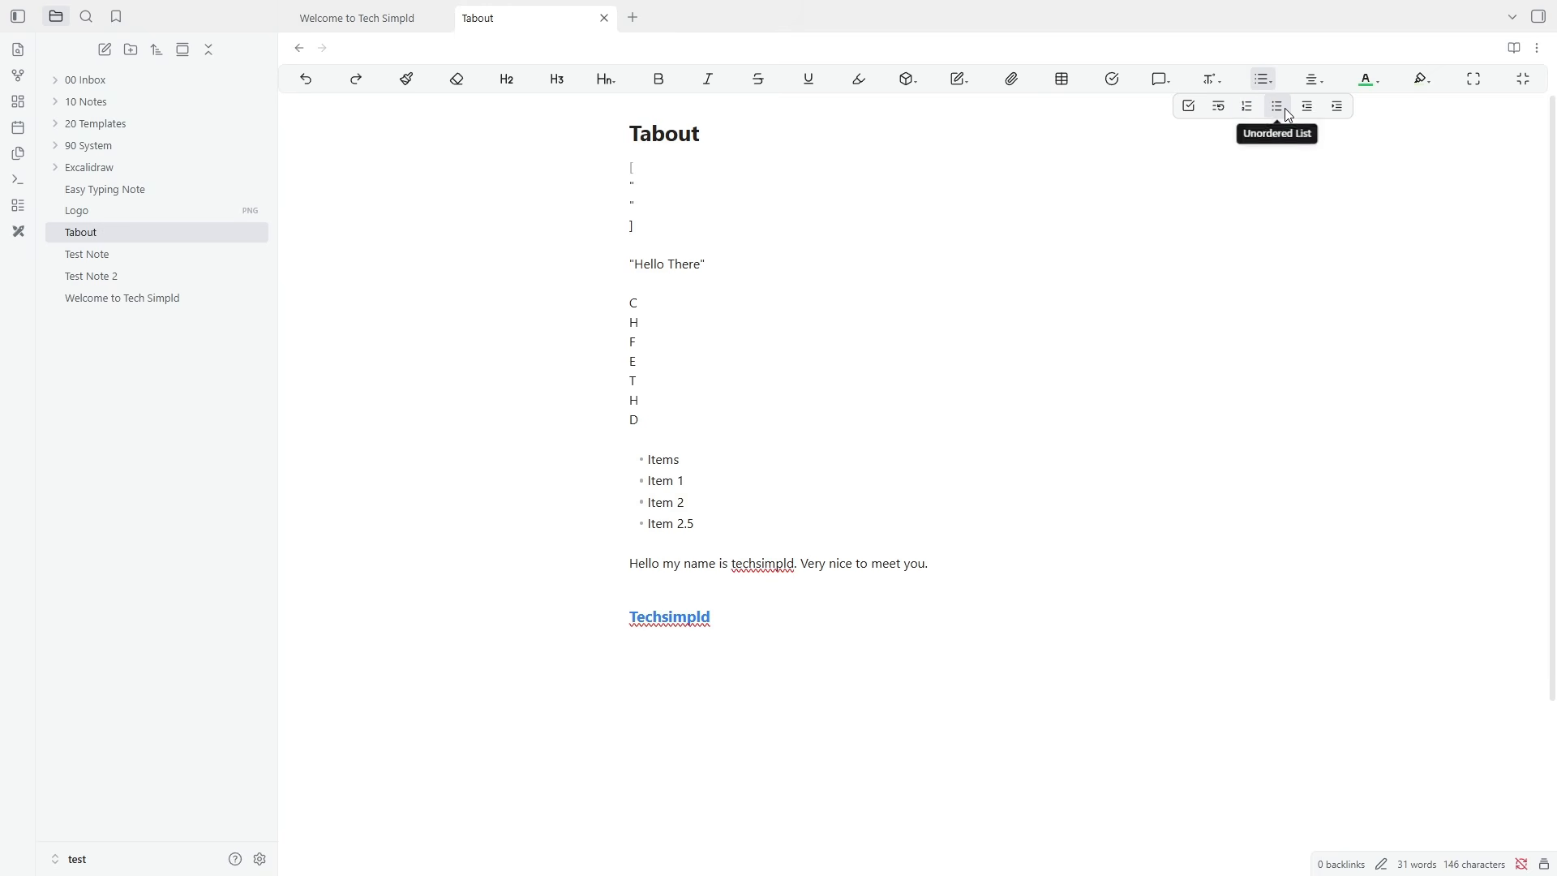
{"action": "left_click", "coordinate": [1190, 107]}
{"action": "type", "text": "Video Intro"}
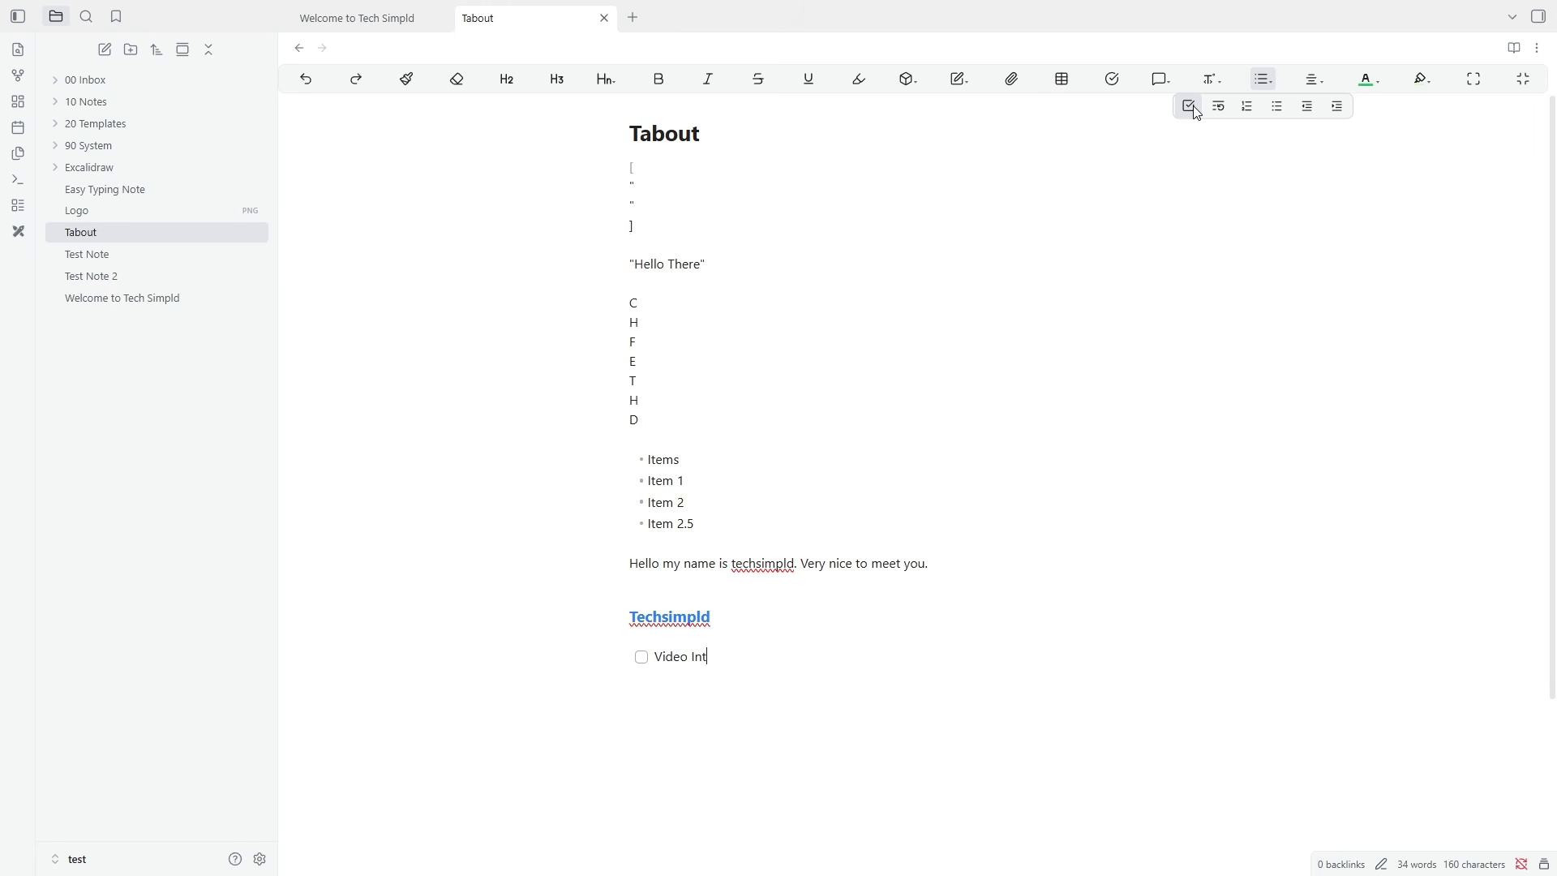
{"action": "key", "text": "Return"}
{"action": "type", "text": "Some cool ideas"}
{"action": "key", "text": "Return"}
{"action": "type", "text": "Even cooler plu"}
{"action": "type", "text": "gins"}
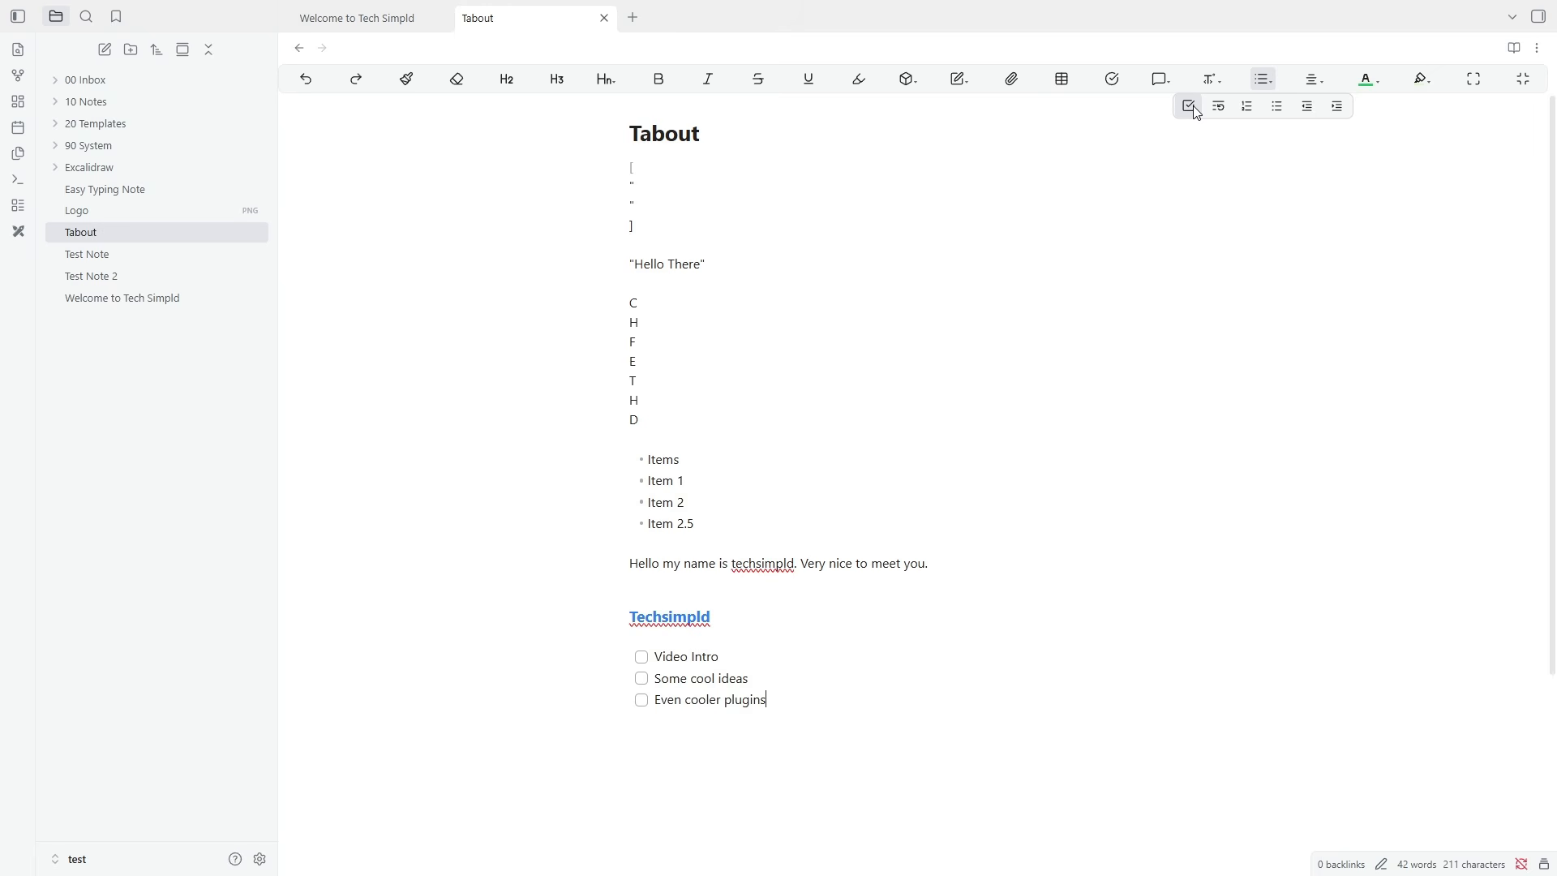
{"action": "left_click", "coordinate": [641, 660]}
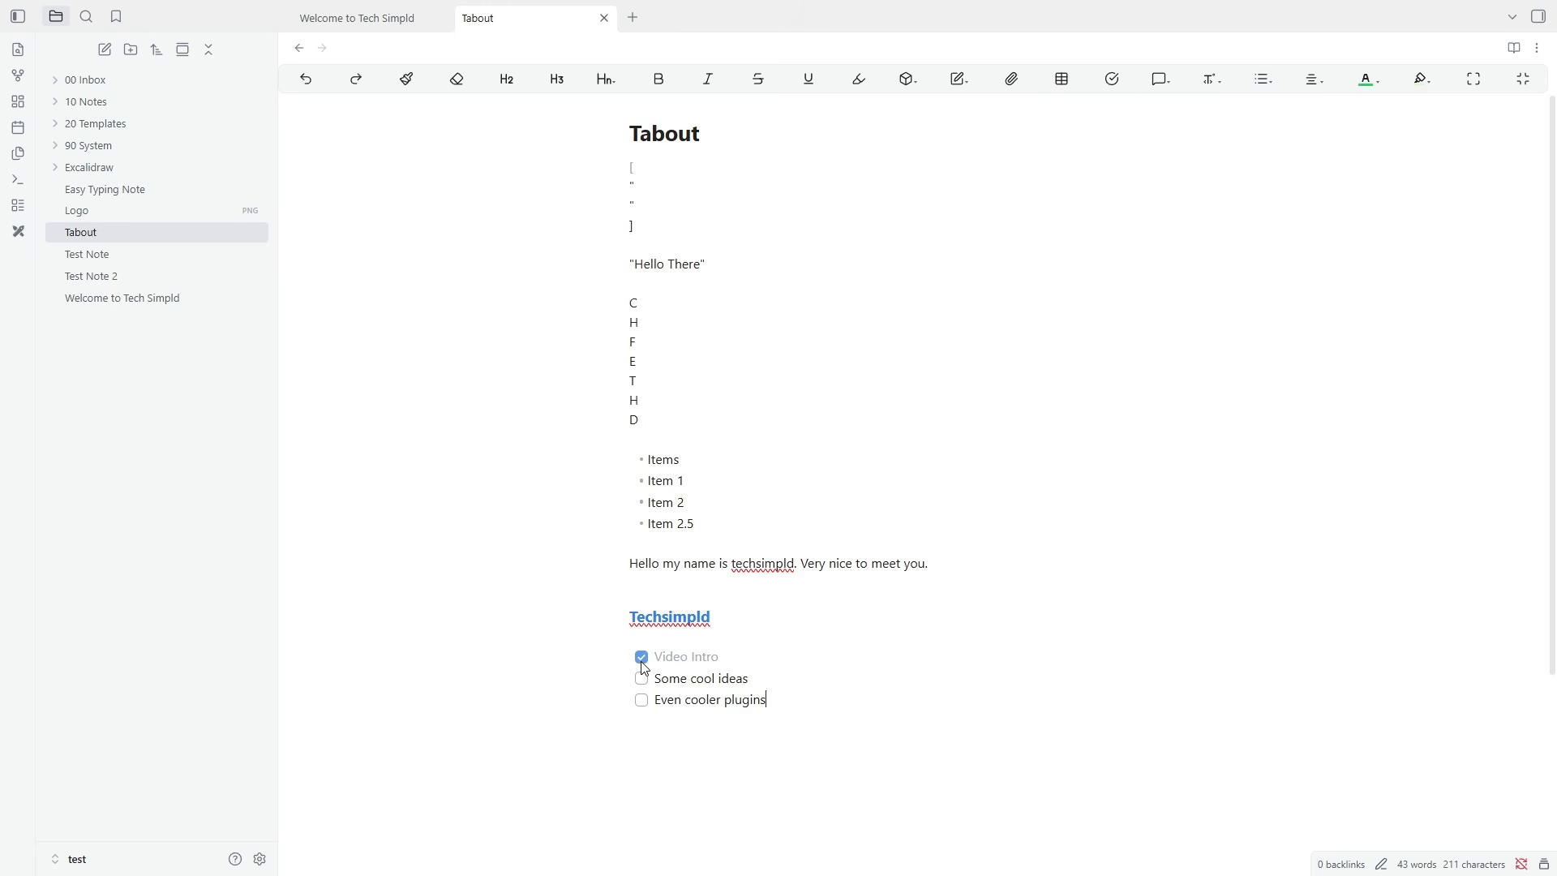
{"action": "left_click", "coordinate": [641, 680]}
- Add the line "Lets strike this through" below the checklist and apply strikethrough to it
{"action": "key", "text": "Return"}
{"action": "key", "text": "Return"}
{"action": "key", "text": "Return"}
{"action": "type", "text": "Lets strike this through"}
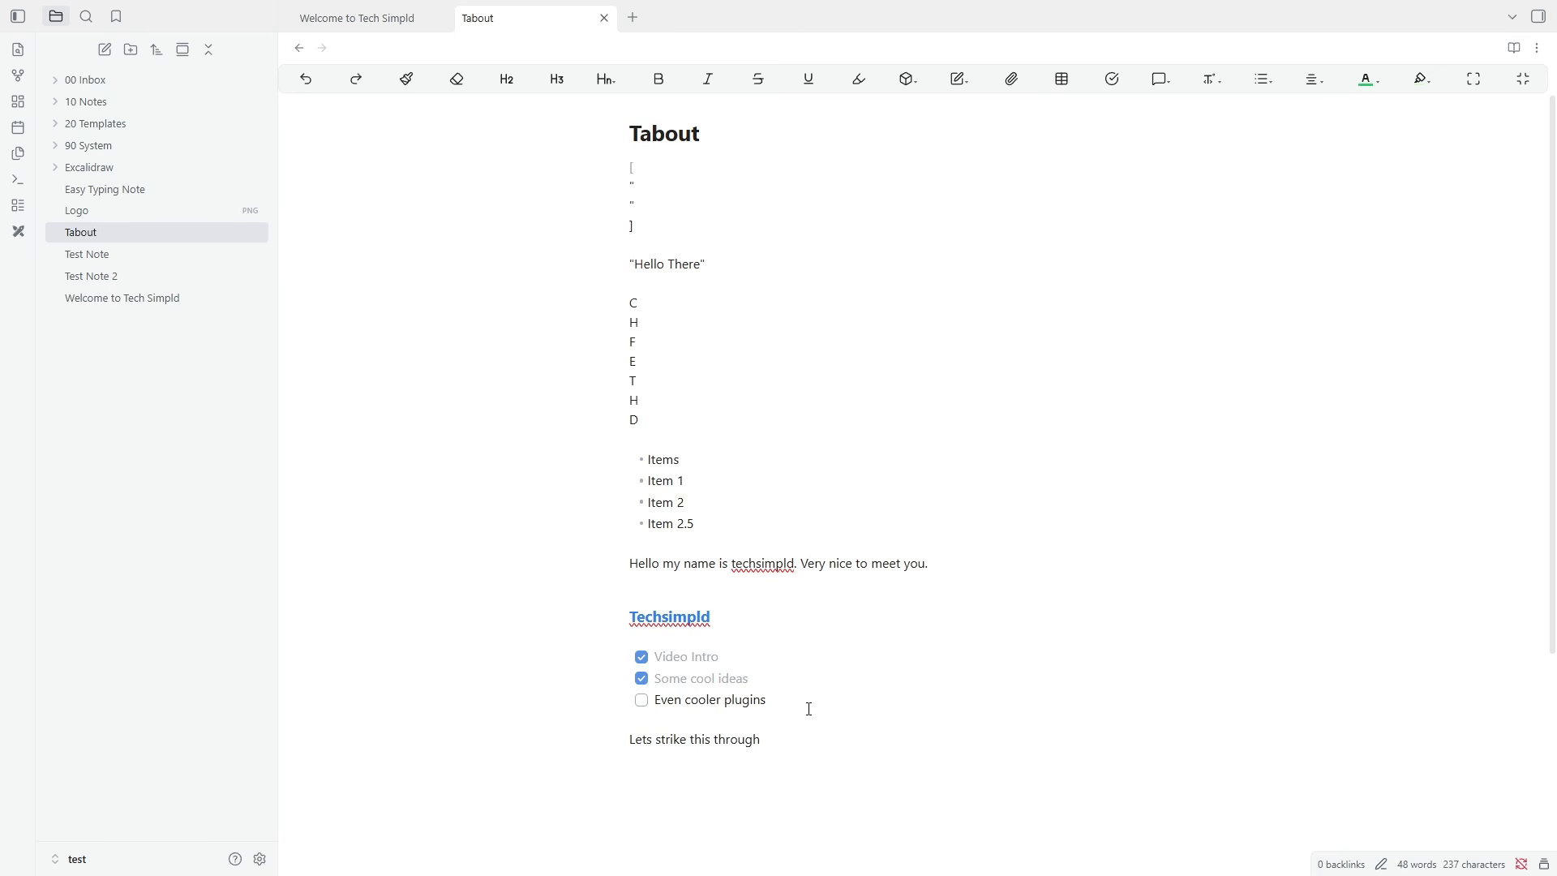
{"action": "left_click_drag", "start_coordinate": [762, 740], "coordinate": [592, 742]}
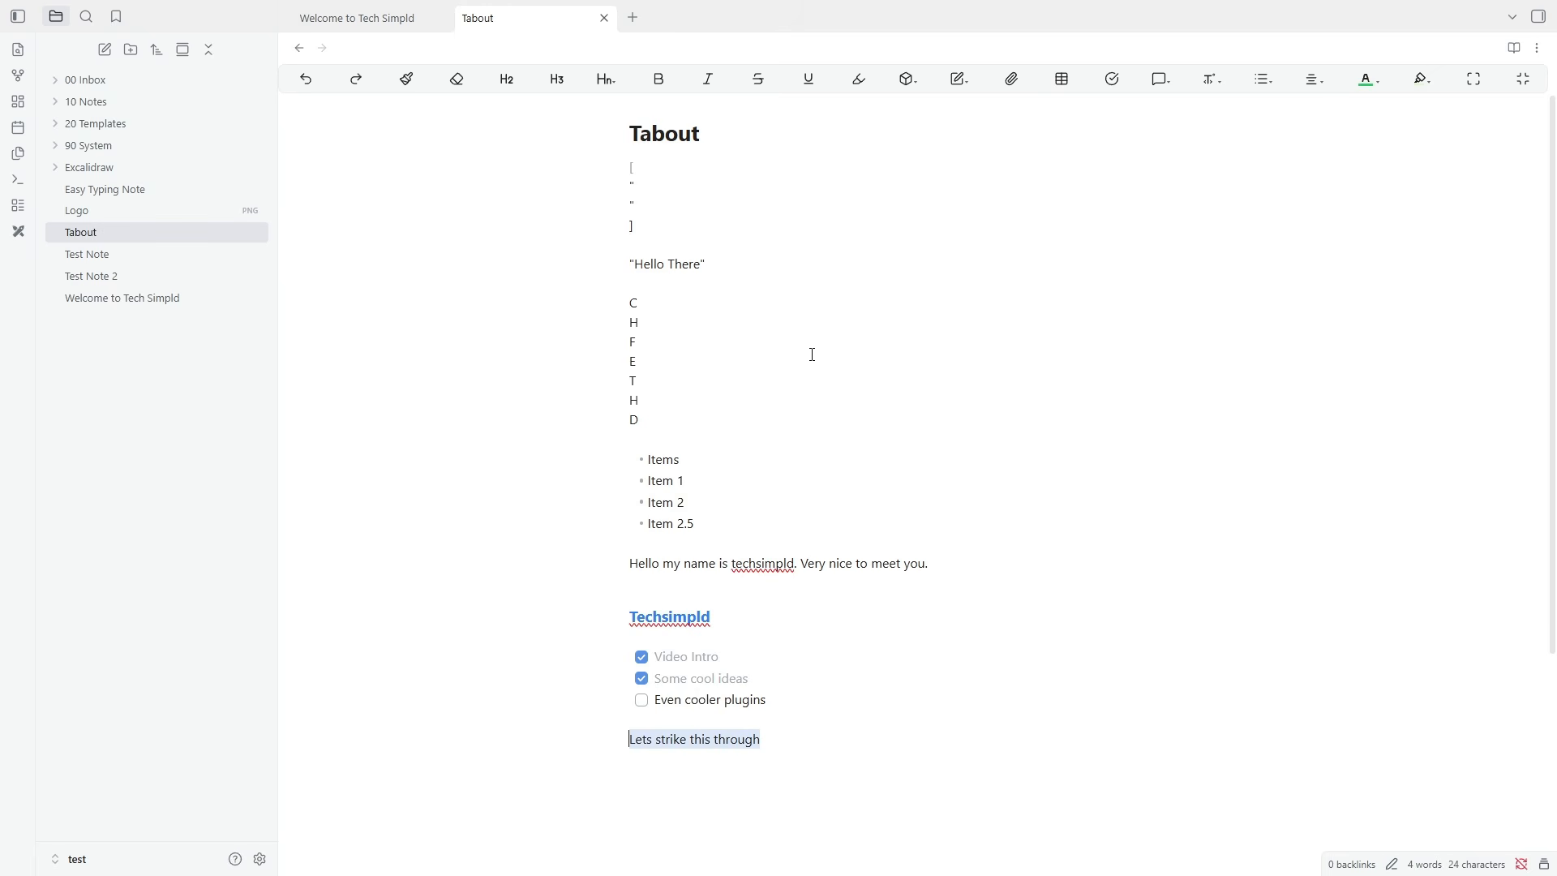
{"action": "left_click", "coordinate": [758, 79]}
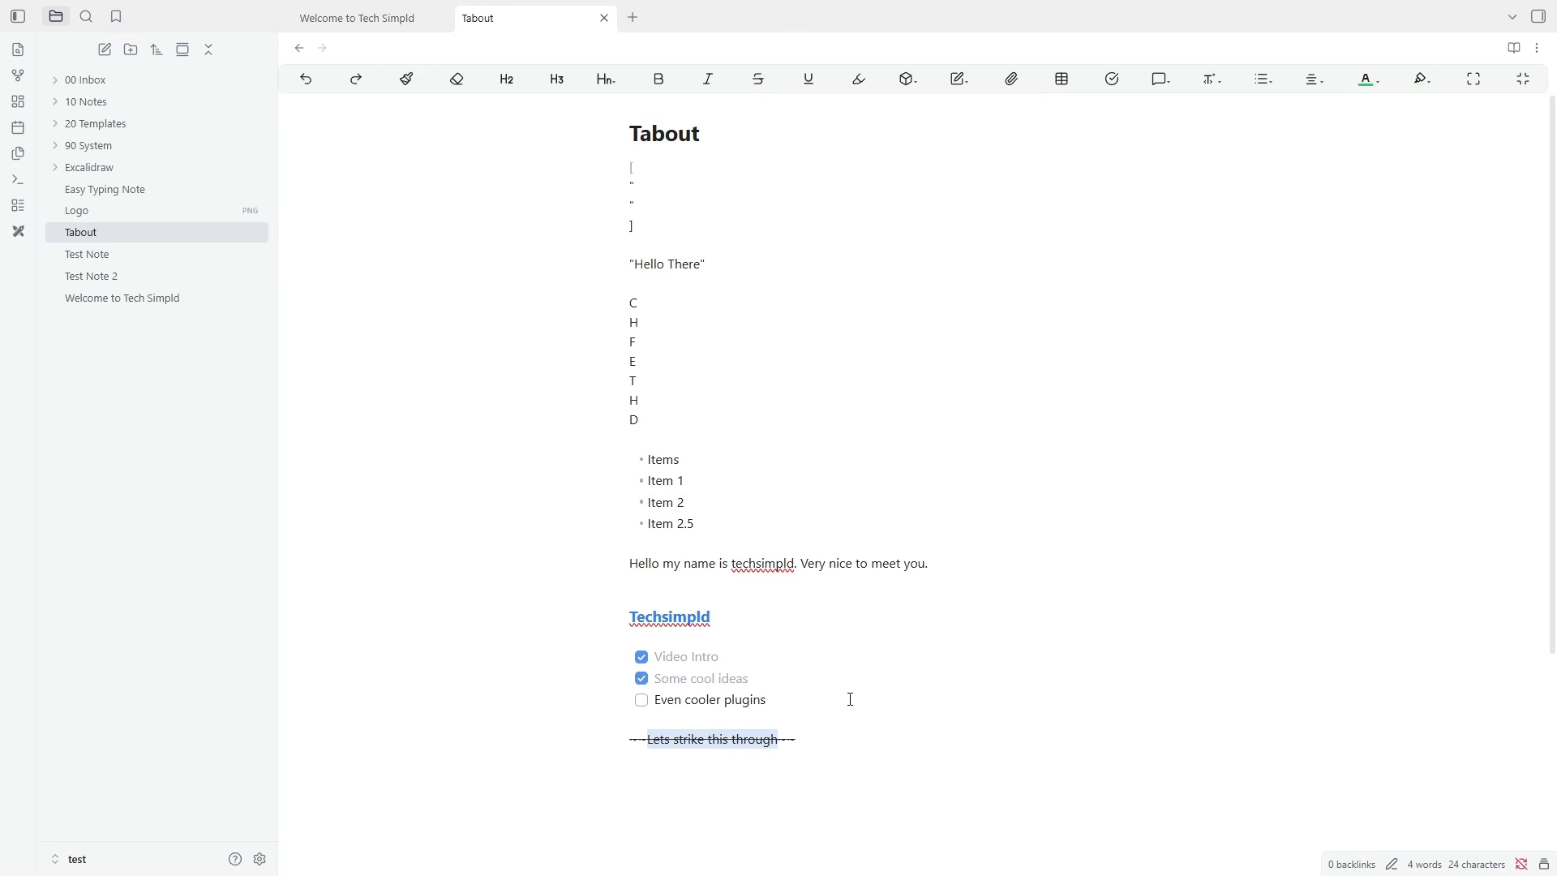
{"action": "left_click", "coordinate": [848, 745]}
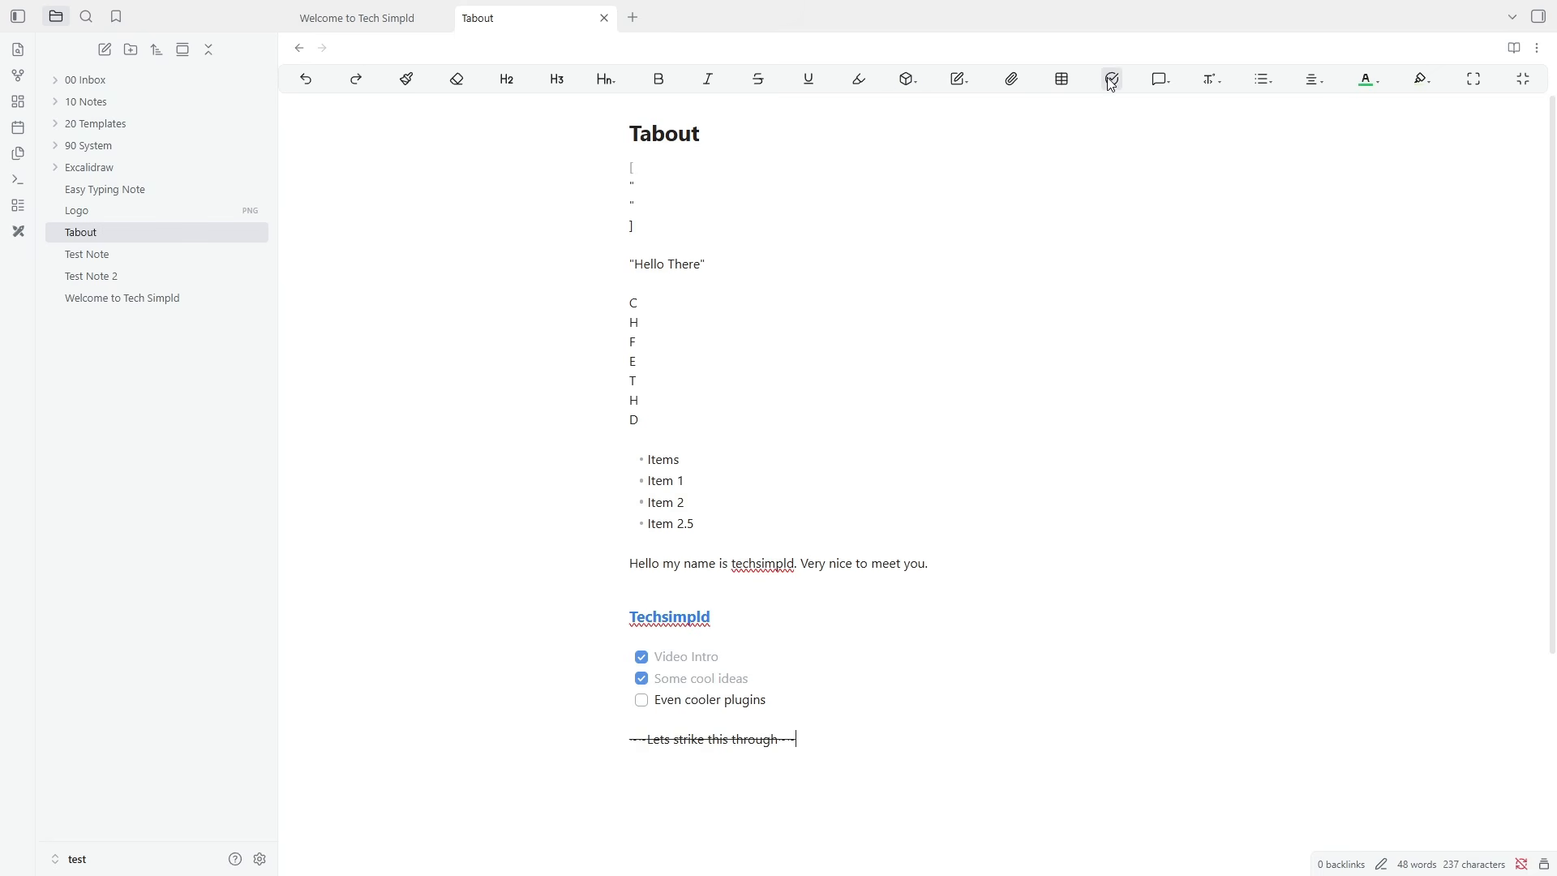
{"action": "left_click", "coordinate": [1271, 493]}
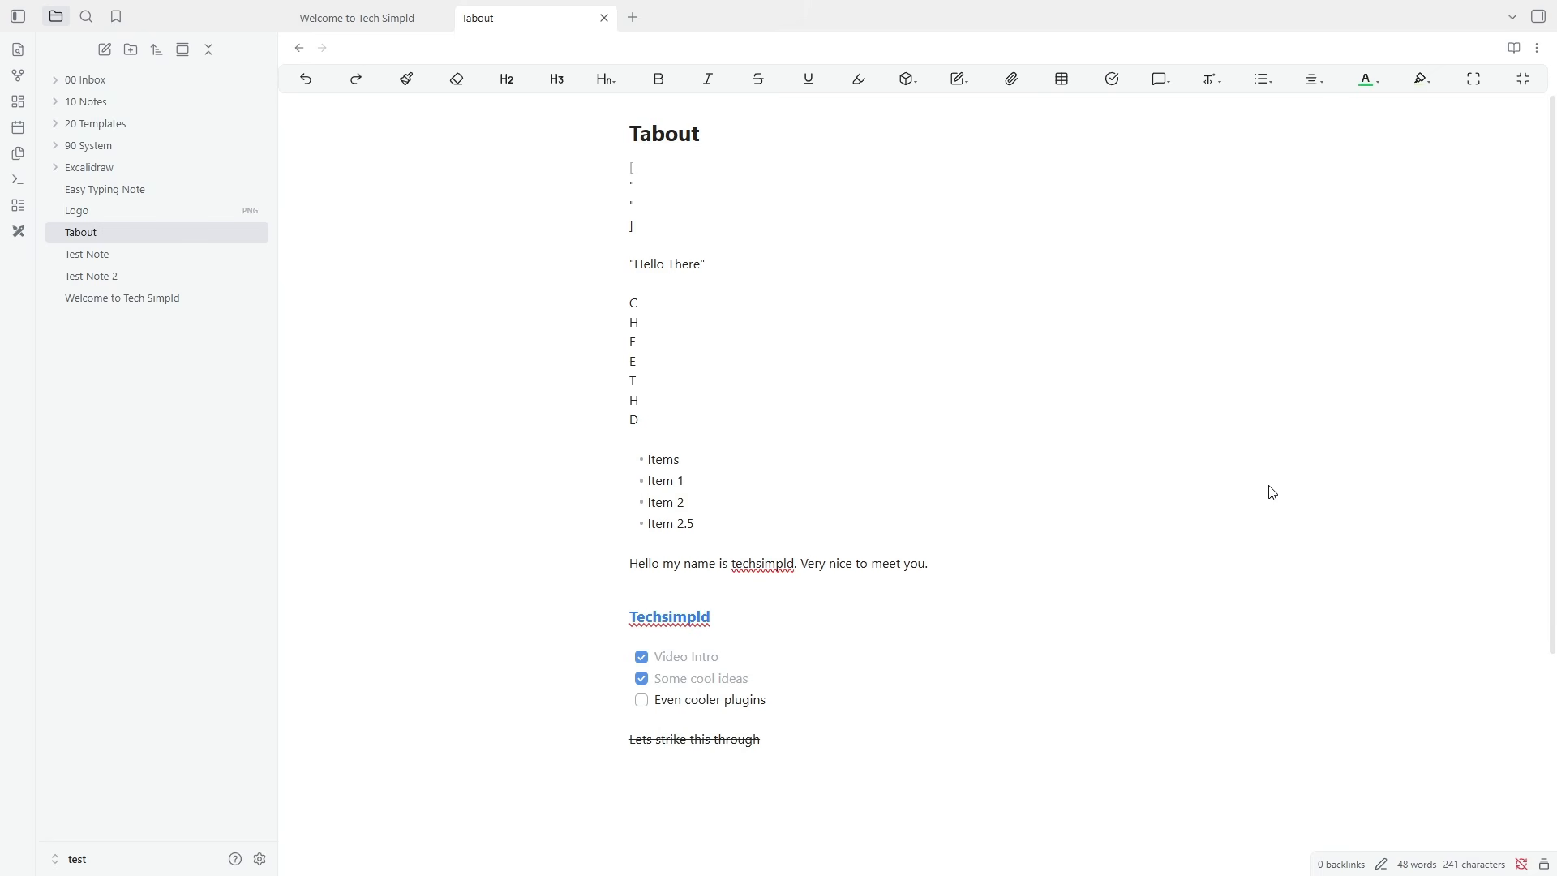